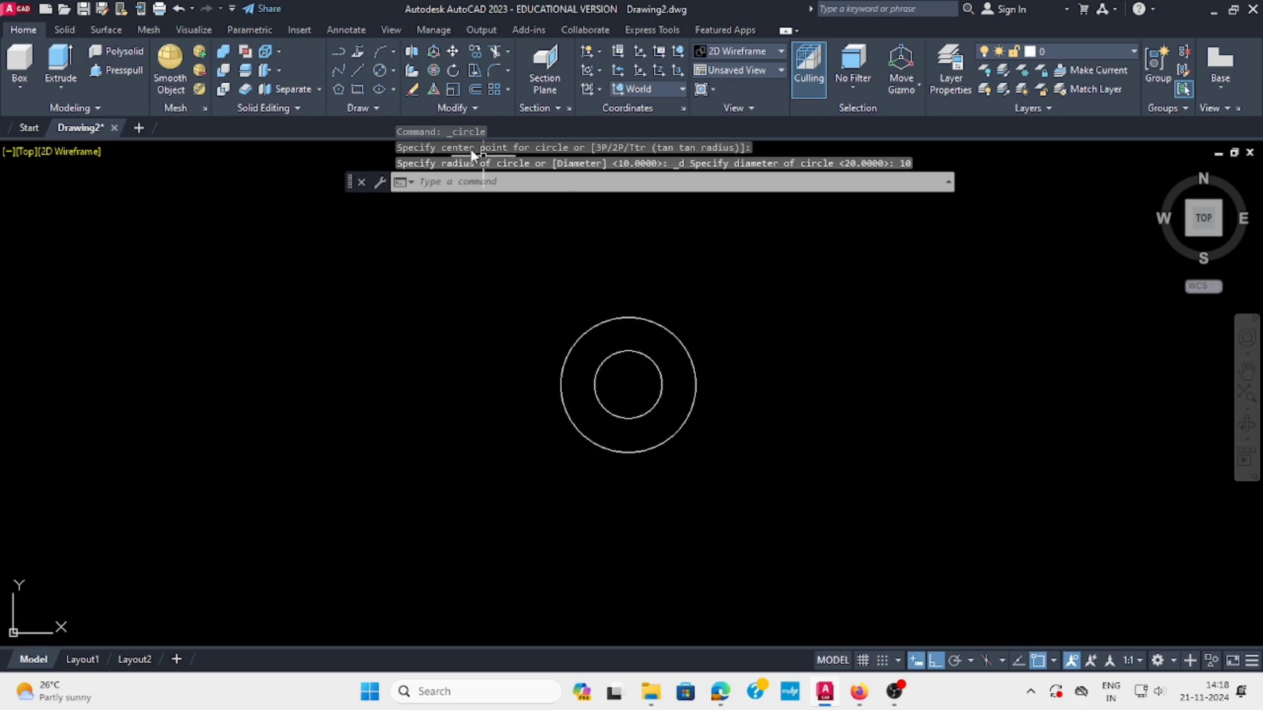
Draw a vertical line across the inner circle's full diameter, from its top quadrant to its bottom quadrant.
left_click(358, 69)
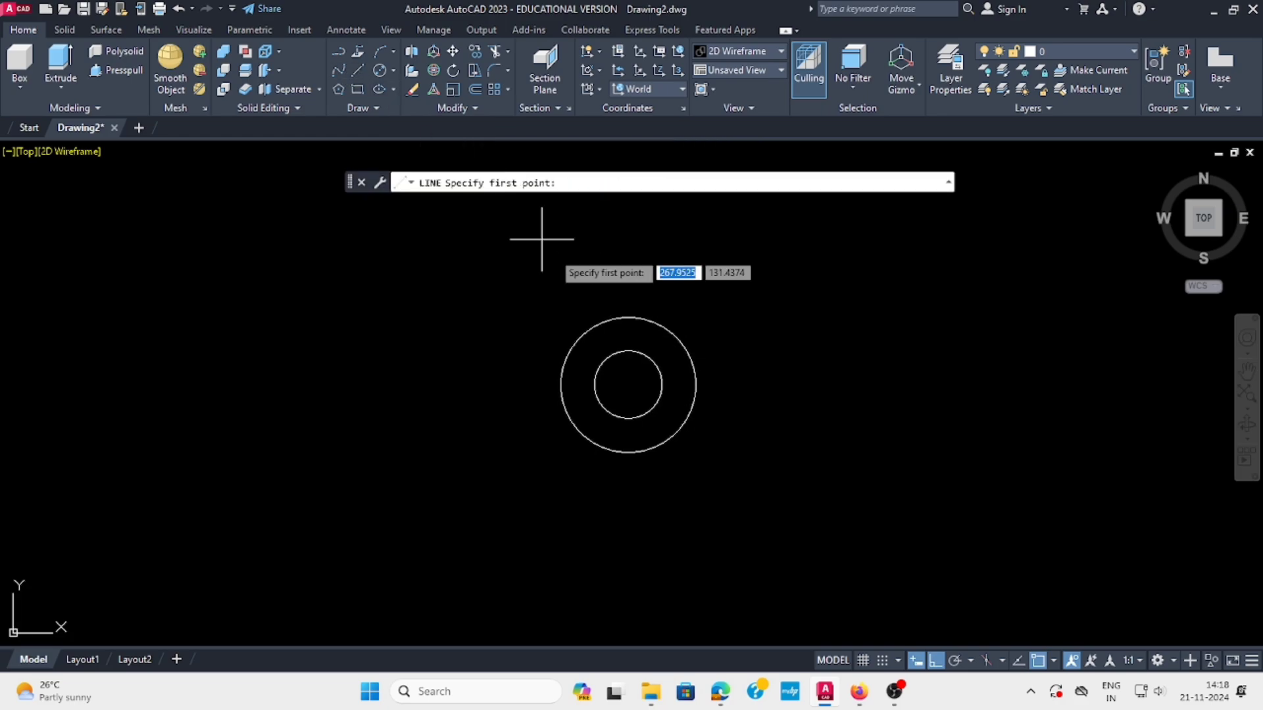
left_click(628, 351)
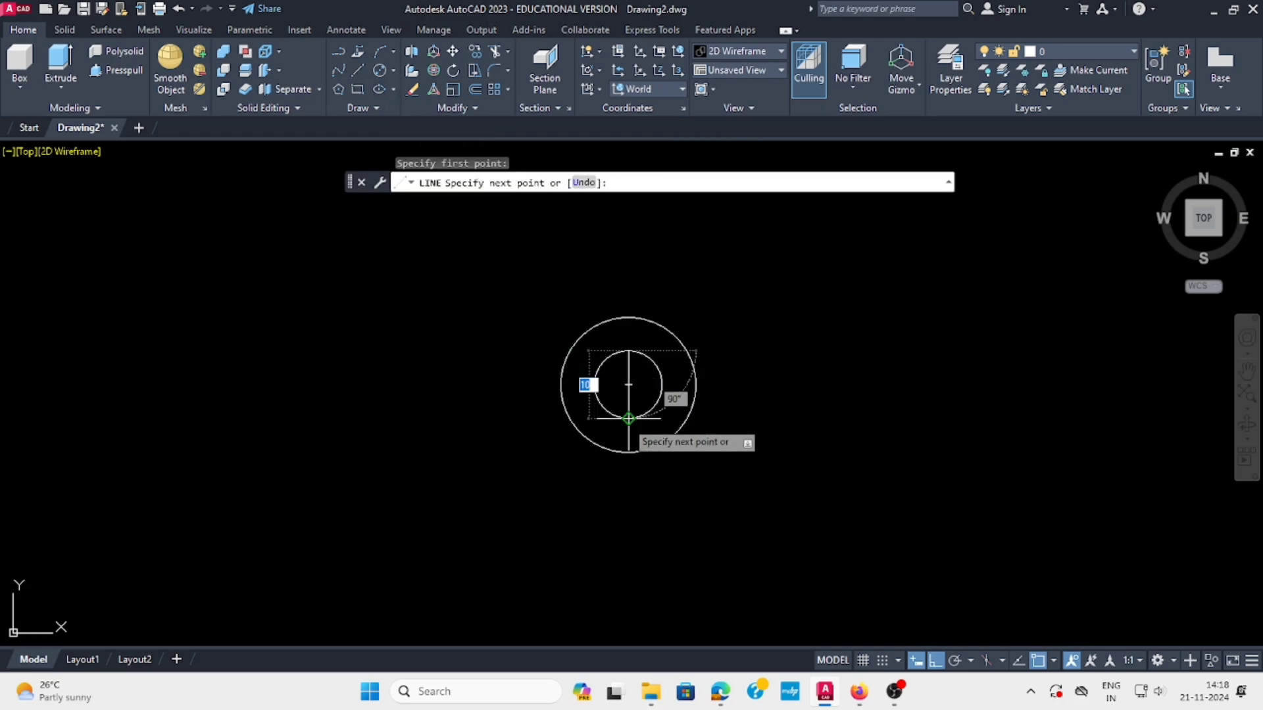
left_click(628, 418)
key("Return")
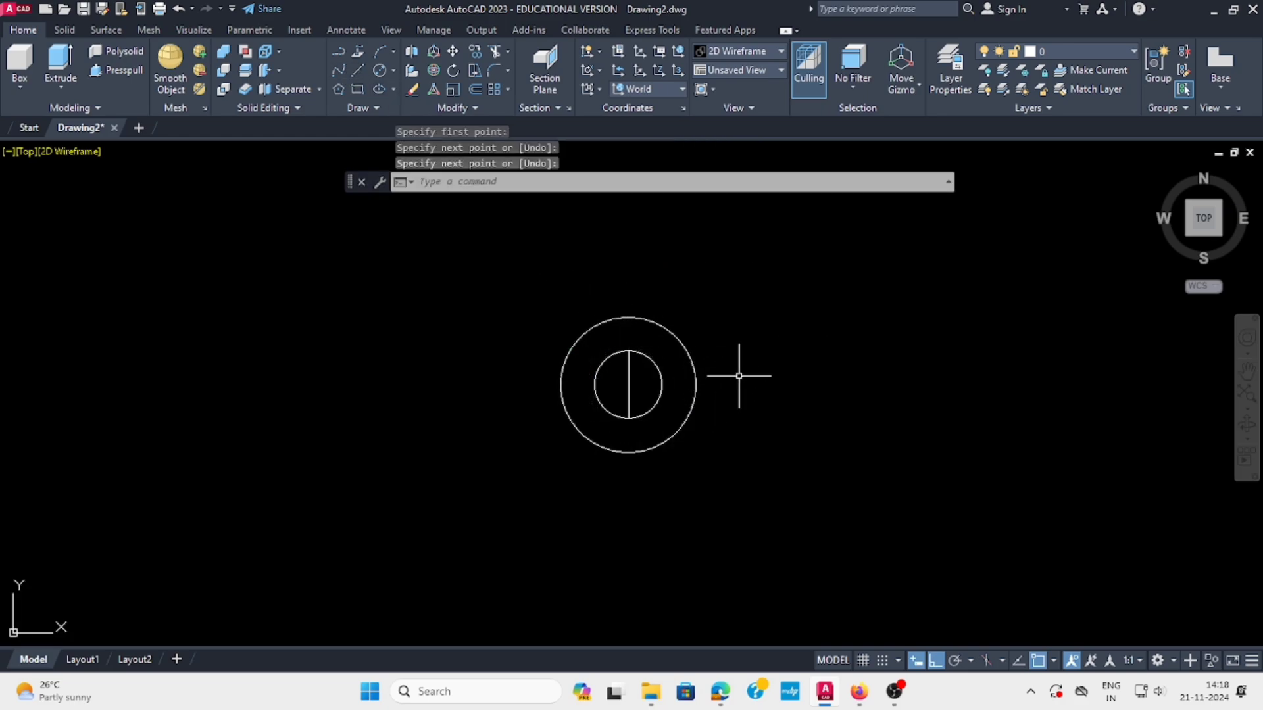
Offset the inner circle's vertical diameter line 45 mm to the left.
left_click(474, 88)
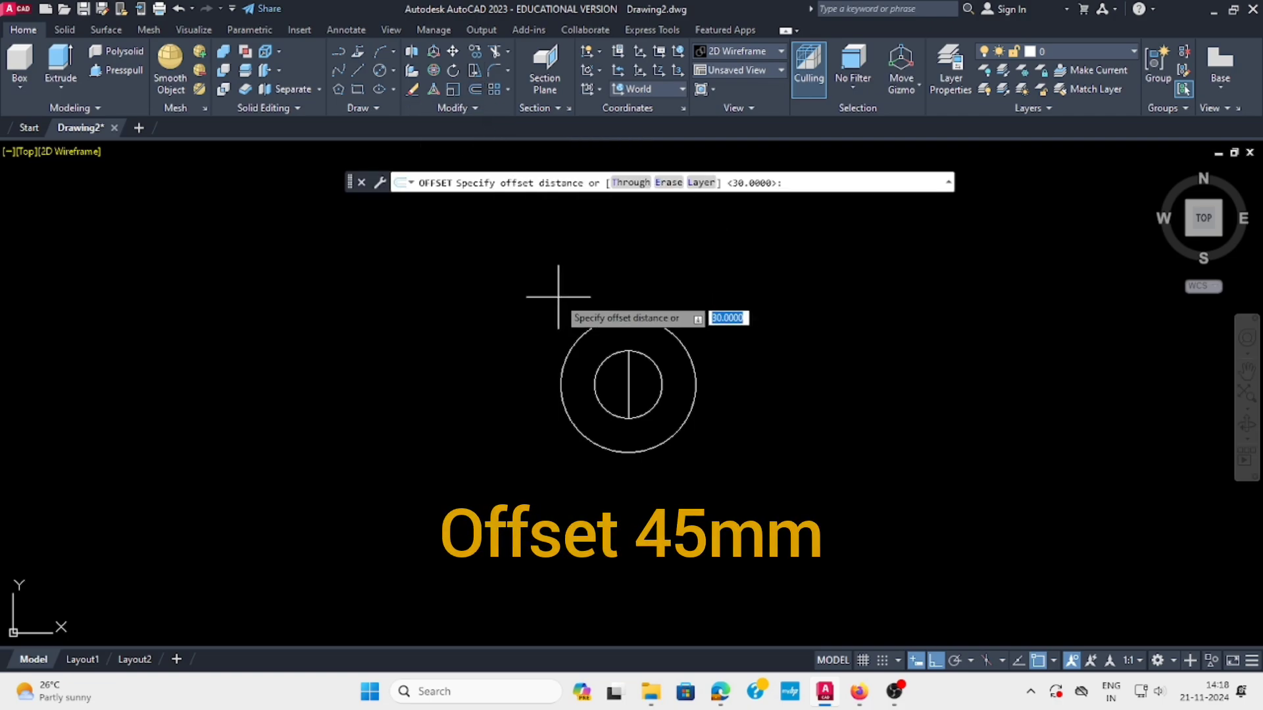
key("Return")
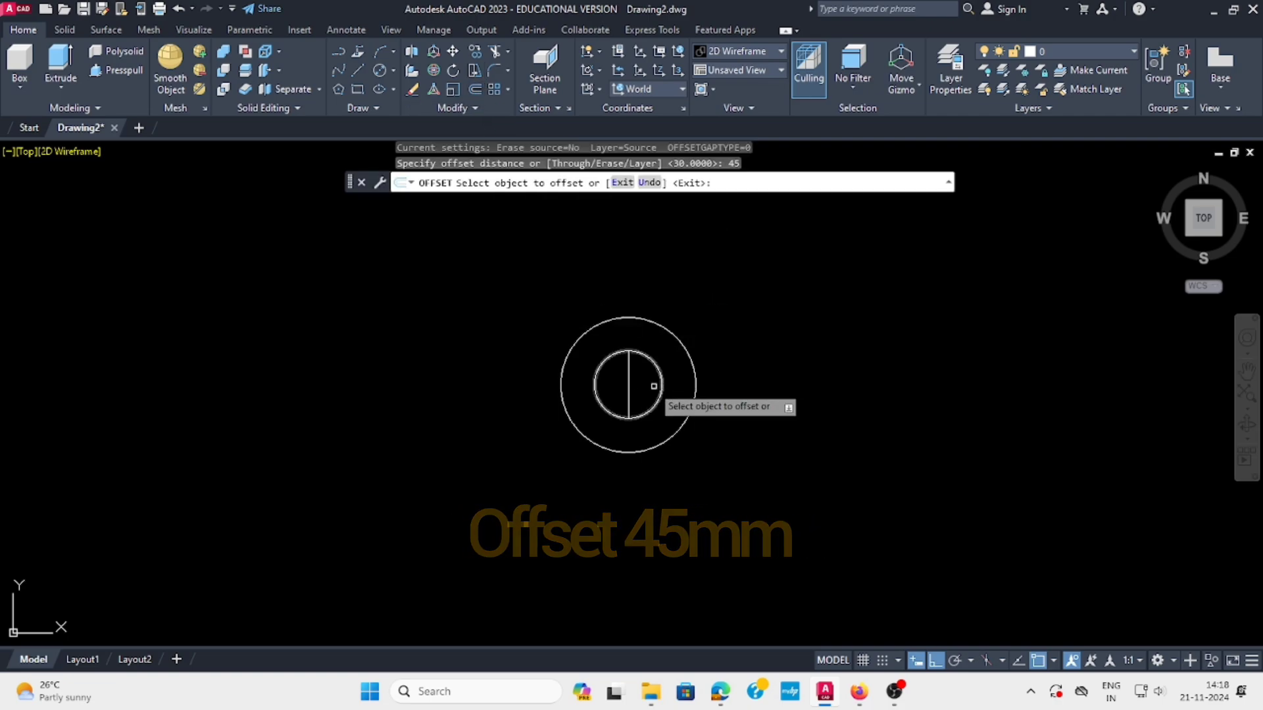
left_click(629, 395)
left_click(516, 381)
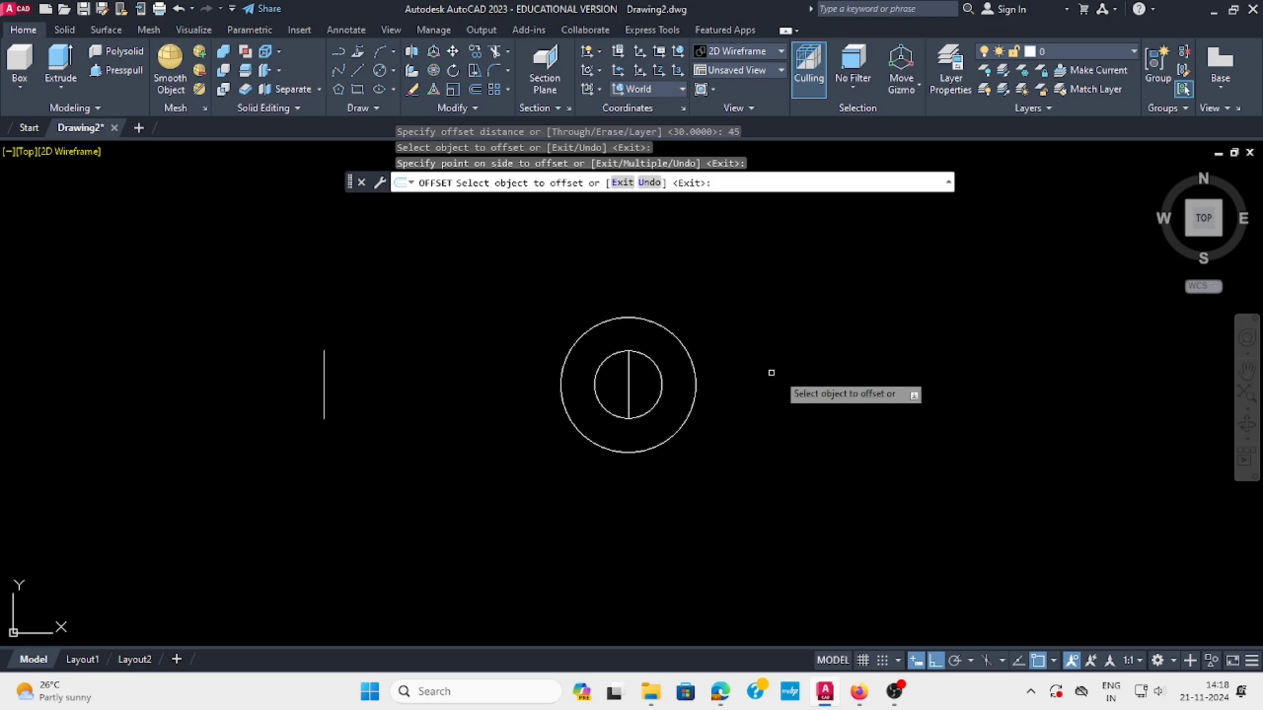
key("Escape")
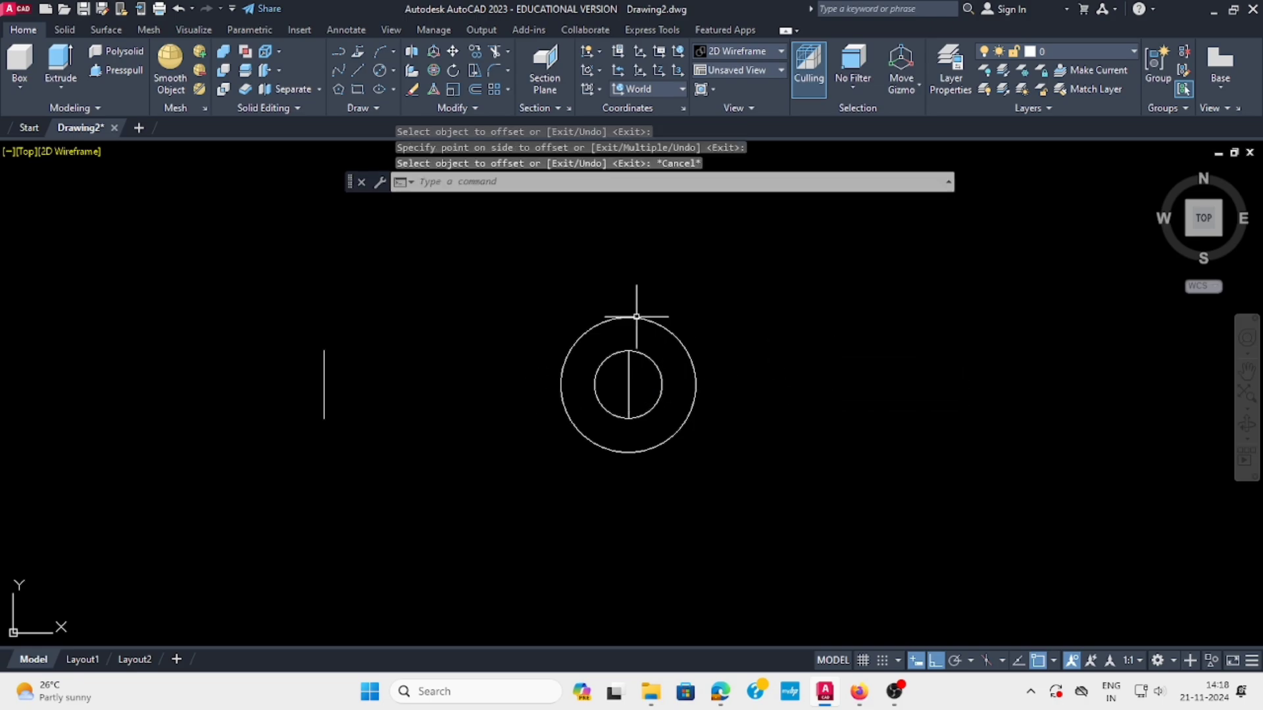
Draw a vertical line across the outer circle's full diameter, from its top quadrant to its bottom quadrant.
left_click(359, 70)
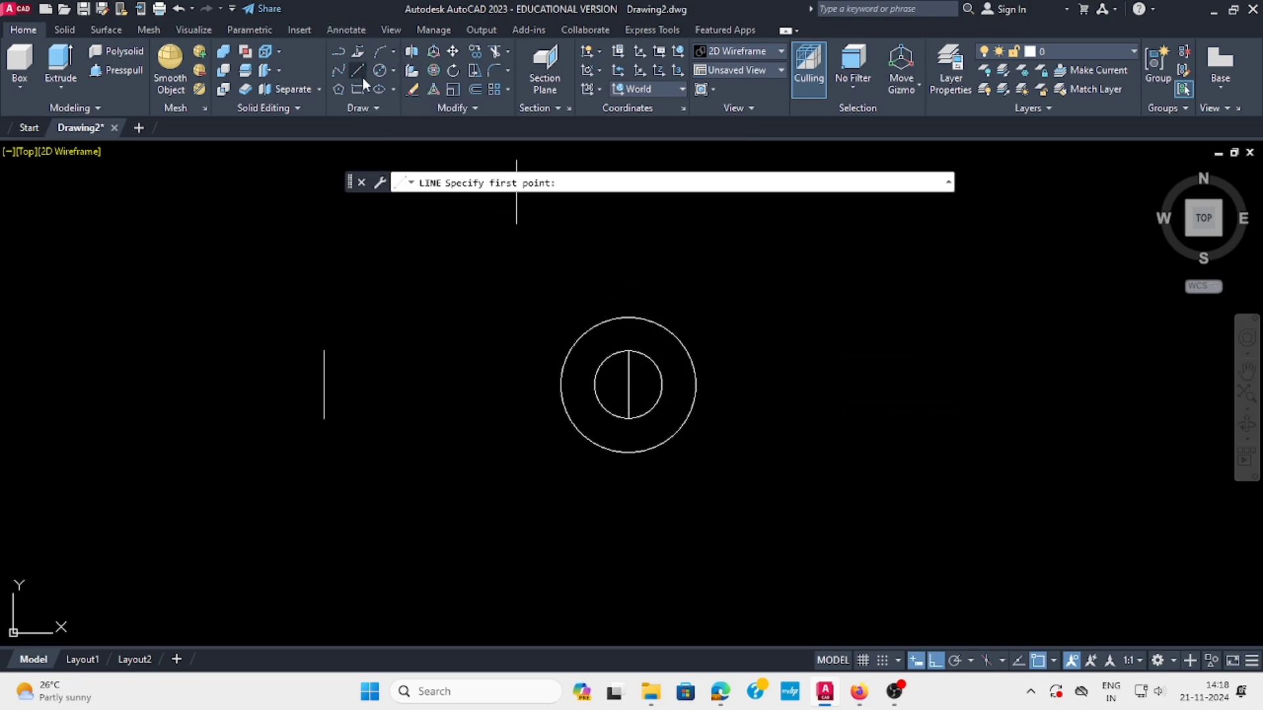
left_click(630, 318)
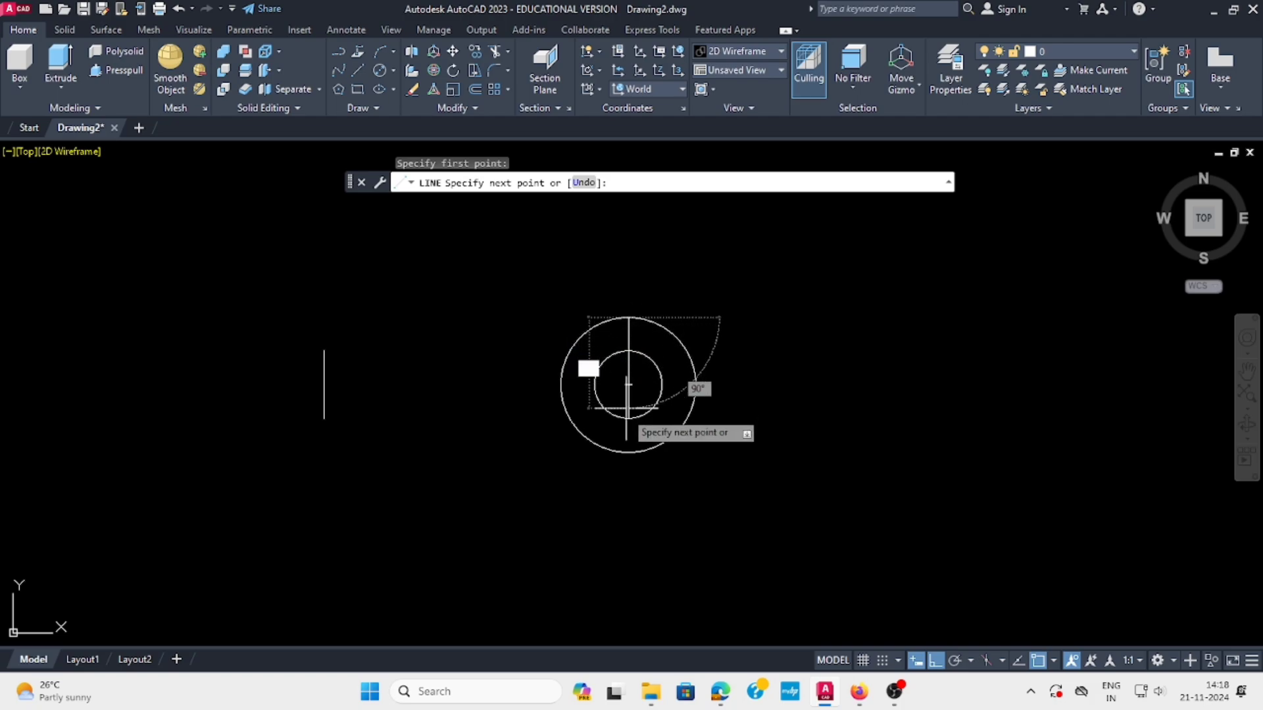
left_click(629, 452)
key("Escape")
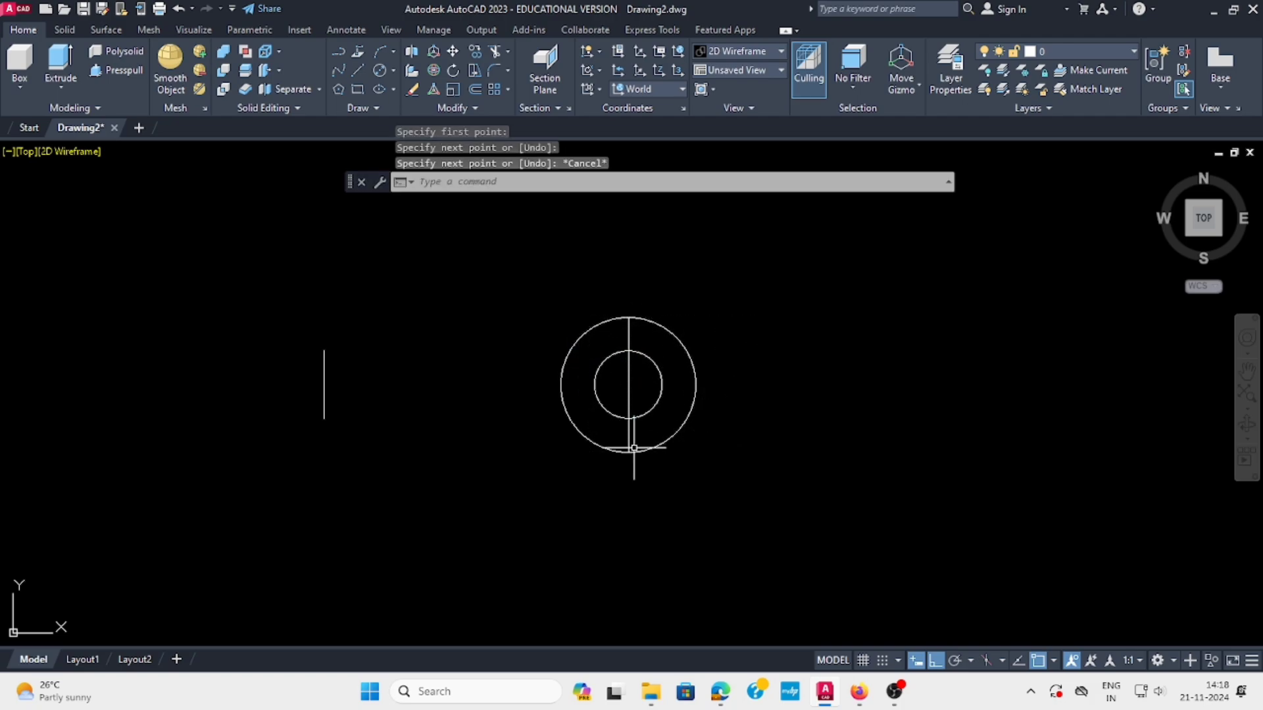
Offset the outer circle's vertical diameter line 25 mm to the left, and delete the original vertical lines inside the circles.
left_click(475, 89)
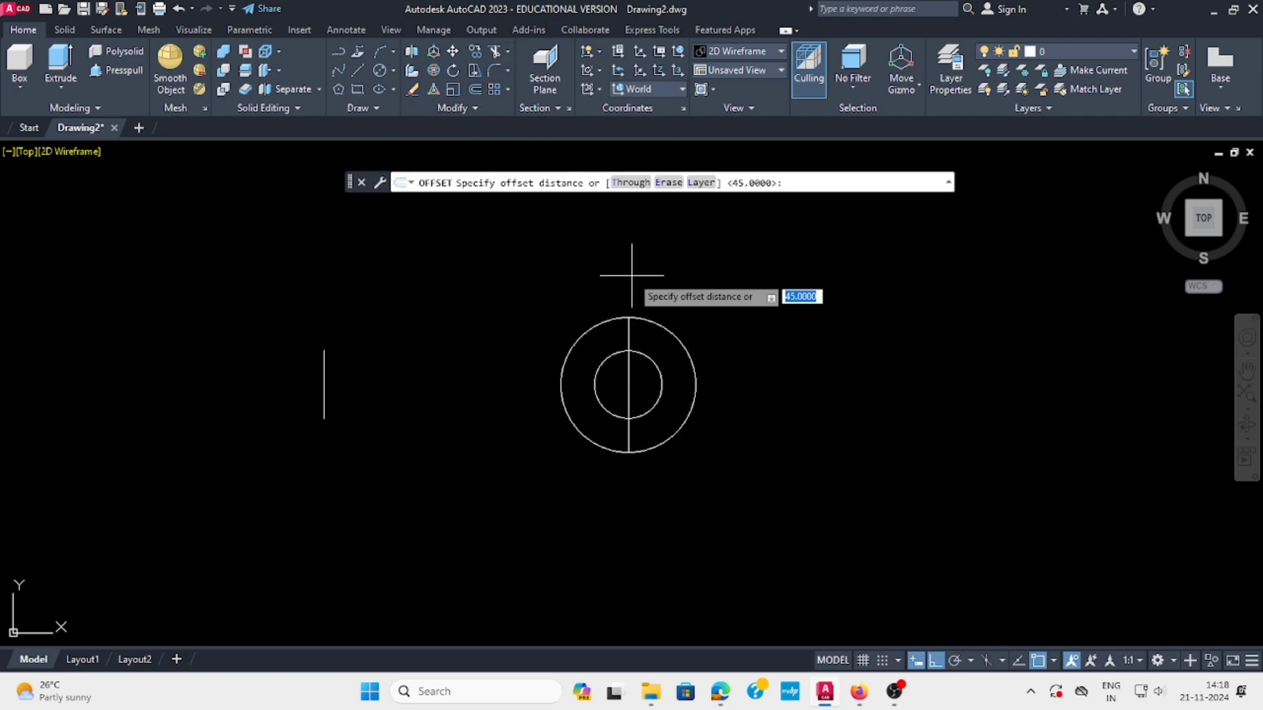
key("Return")
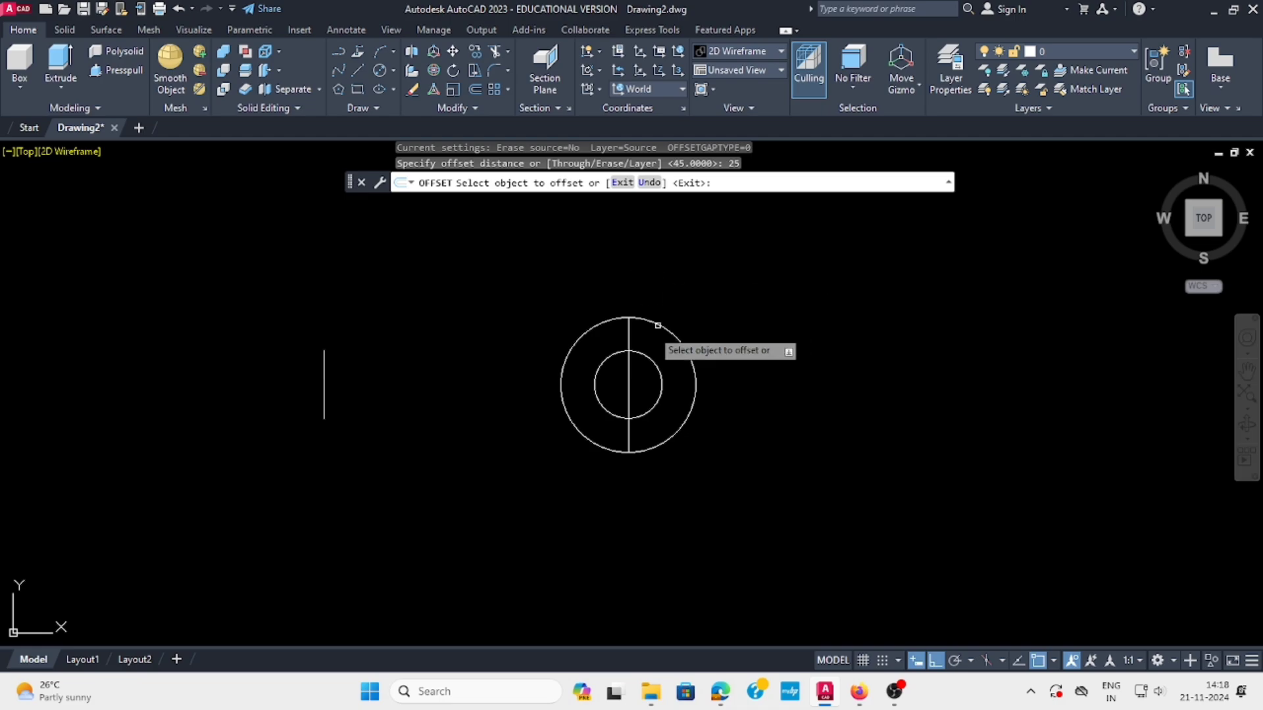
left_click(629, 329)
left_click(592, 345)
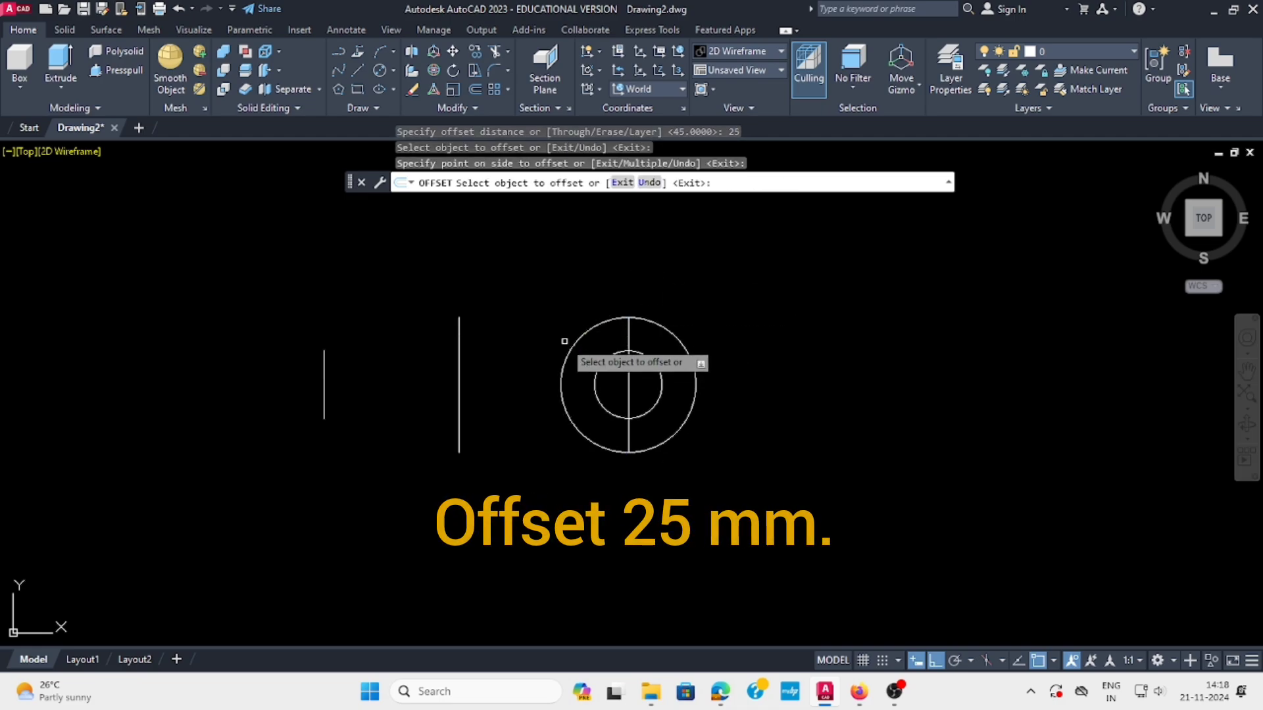
key("Escape")
left_click(628, 338)
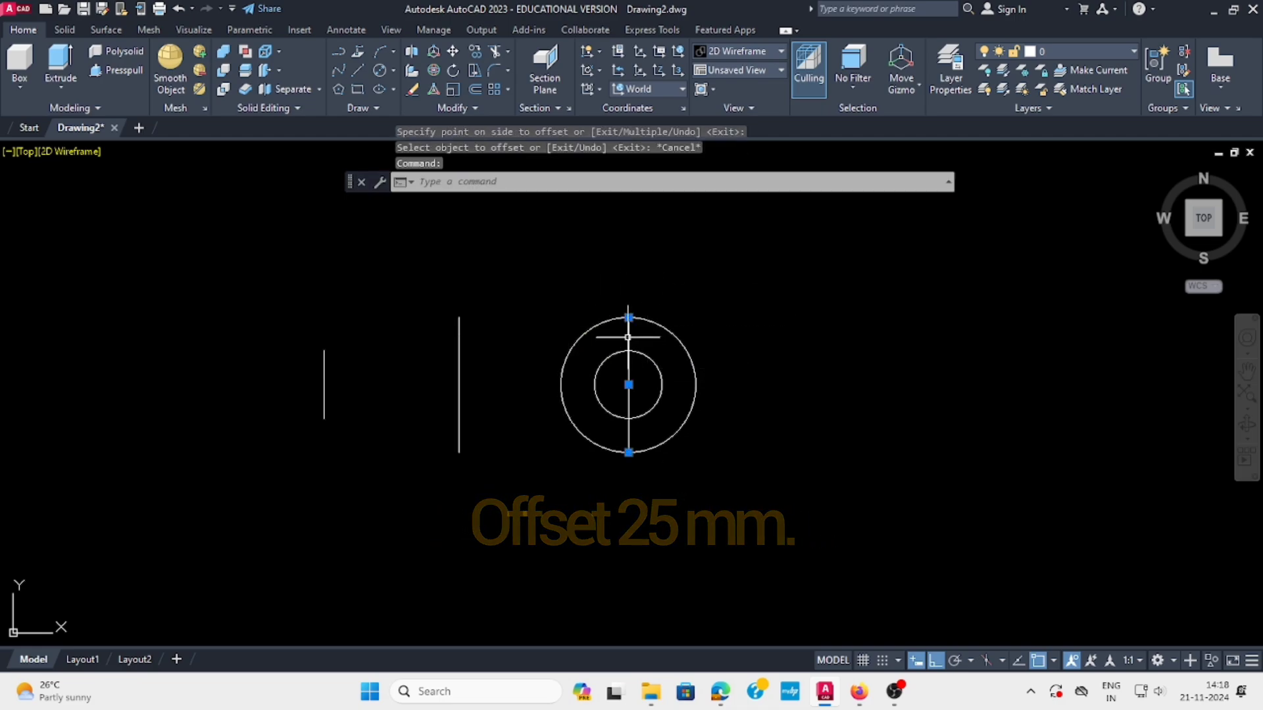
key("Delete")
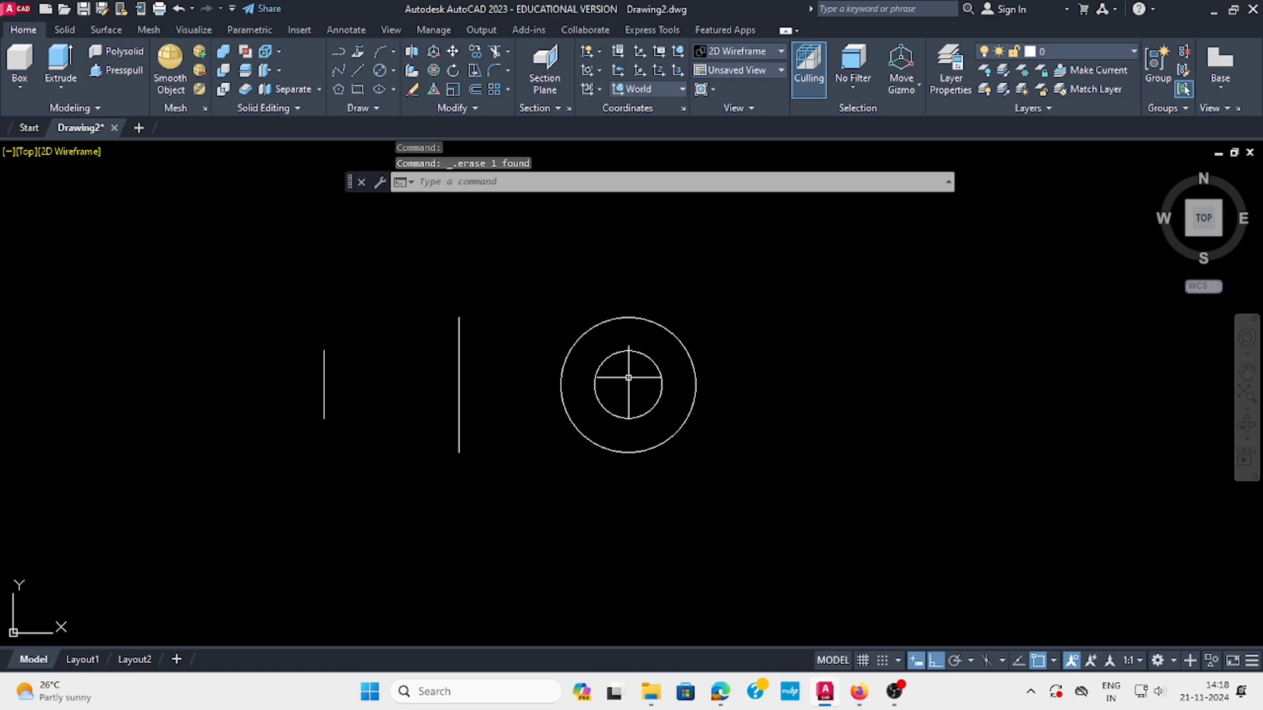
Close the trapezoid by joining the upper endpoints and the lower endpoints of the two offset vertical lines with sloping lines.
left_click(357, 70)
left_click(325, 351)
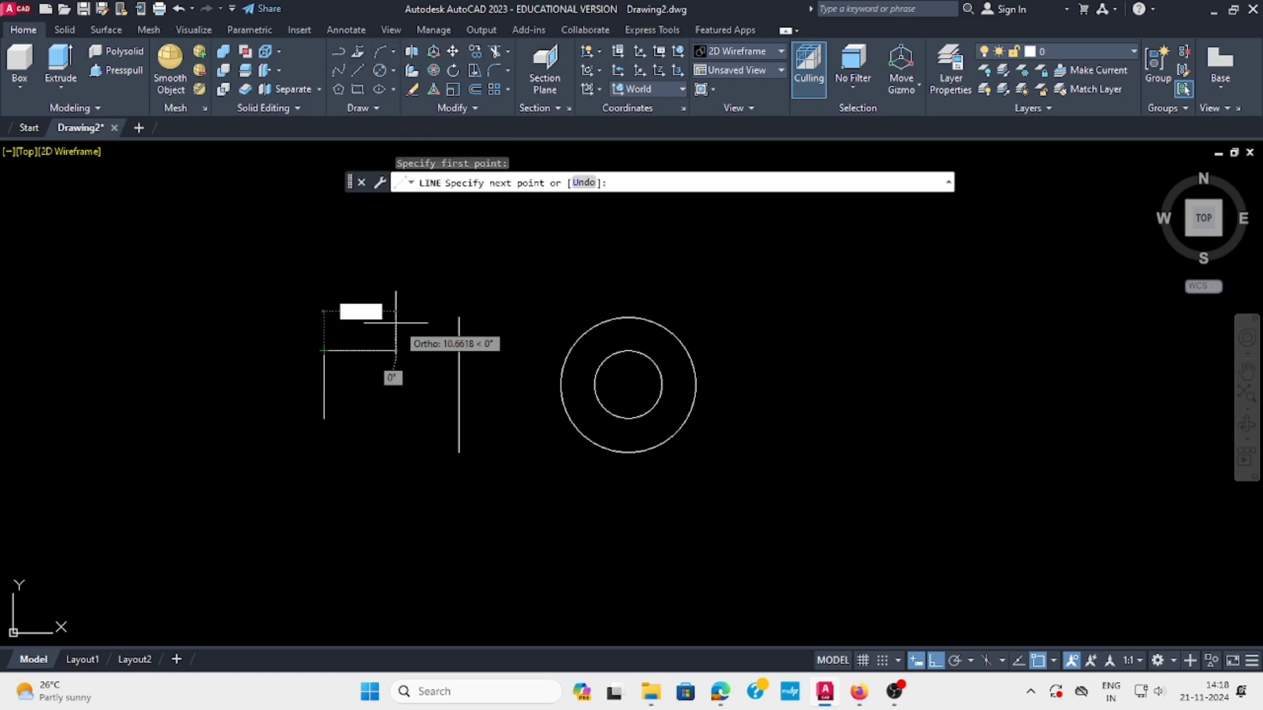
left_click(463, 317)
key("Return")
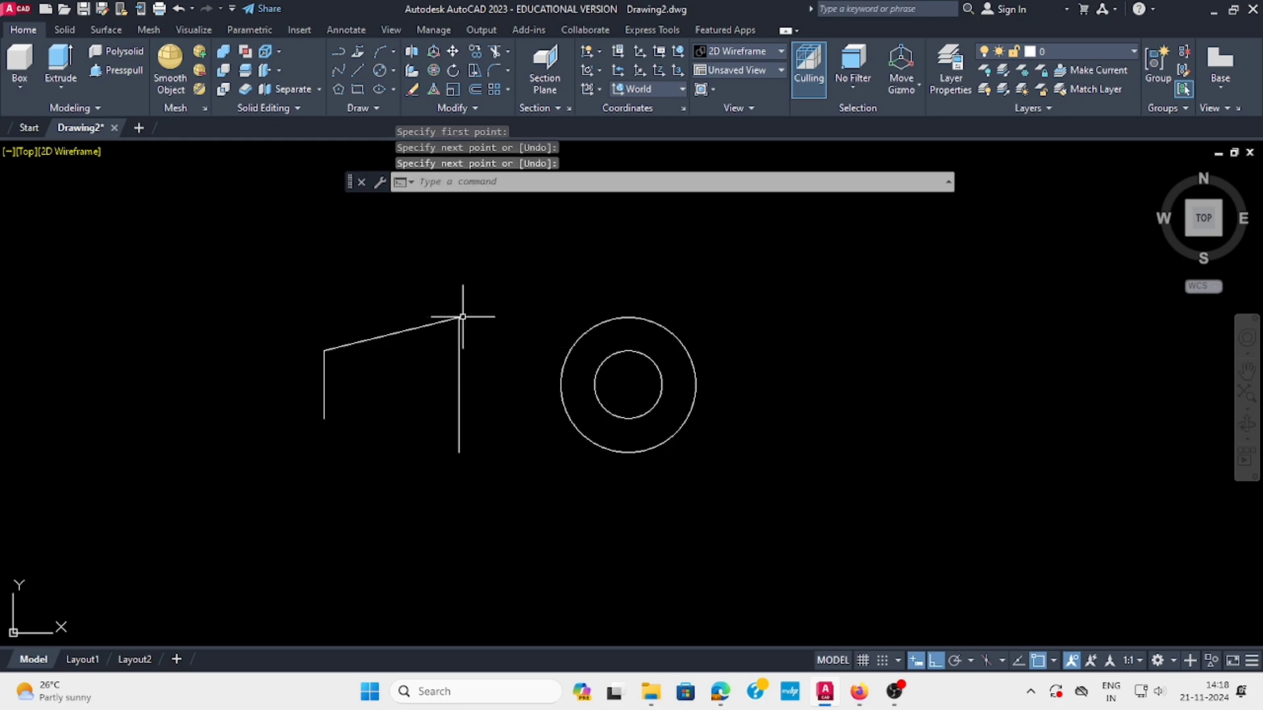
key("Return")
left_click(324, 418)
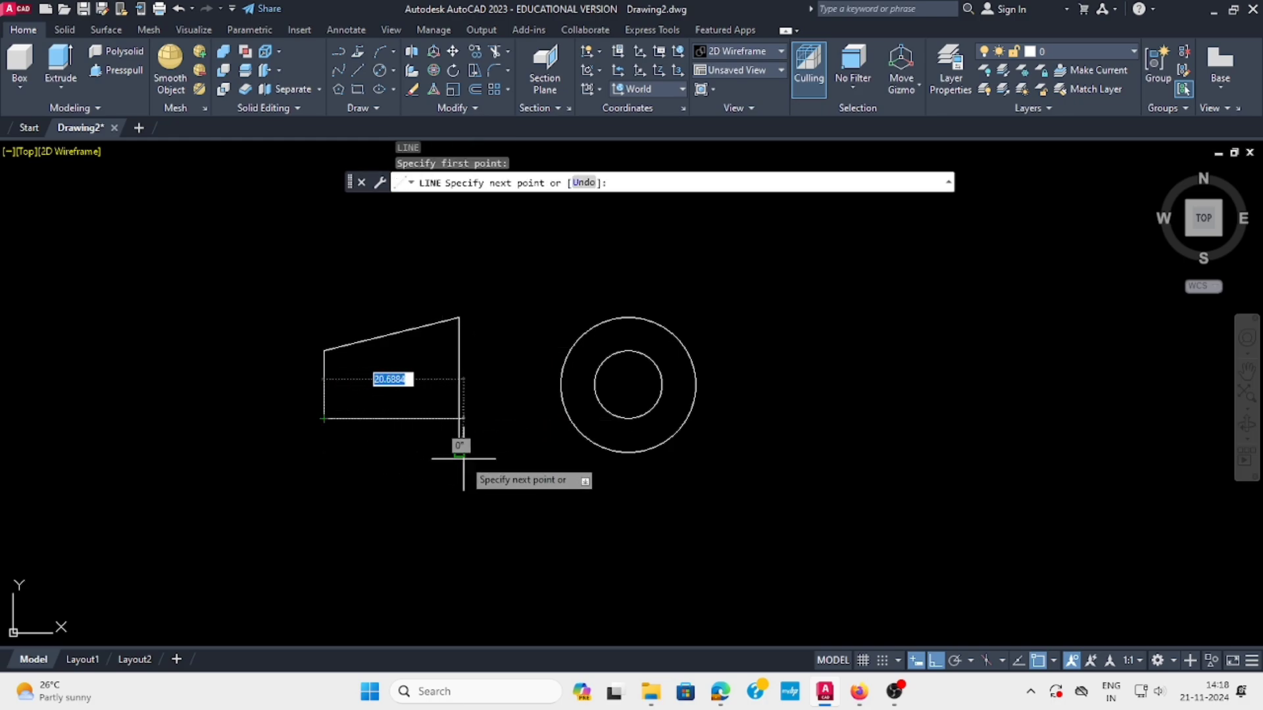
left_click(455, 452)
key("Escape")
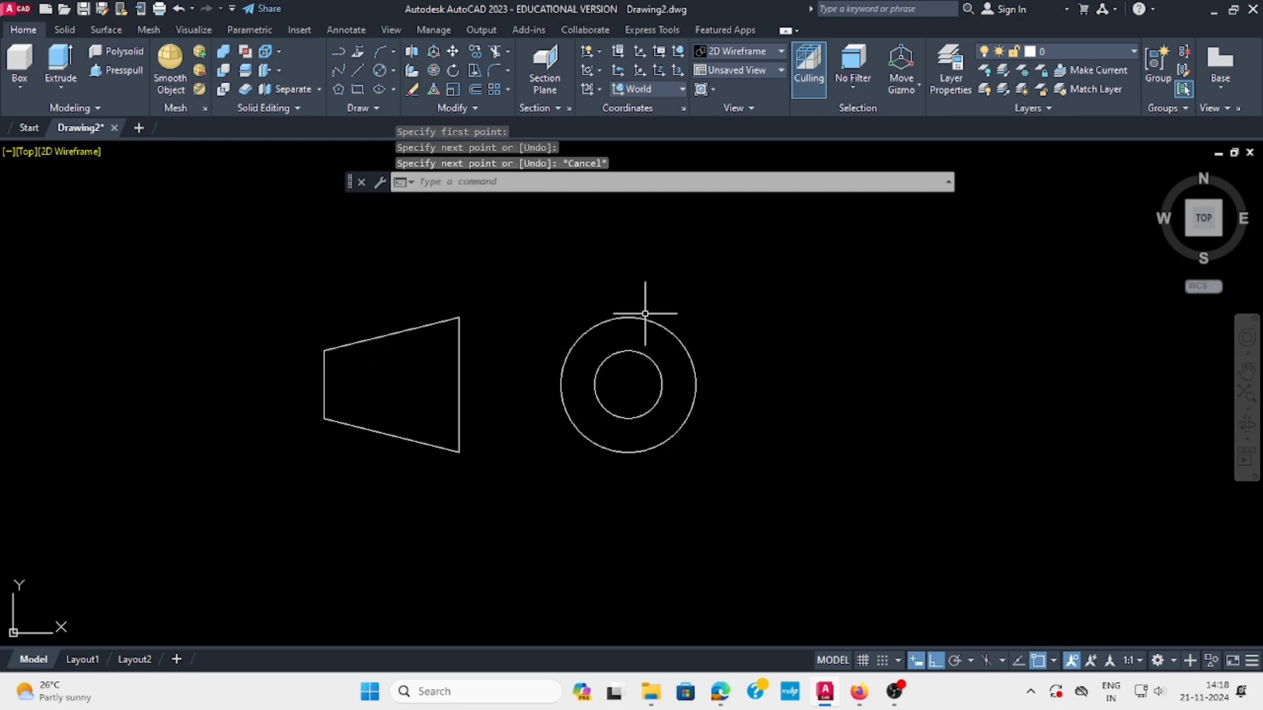
Add a centerline between the upper and lower sloping edges of the trapezoid.
left_click(346, 30)
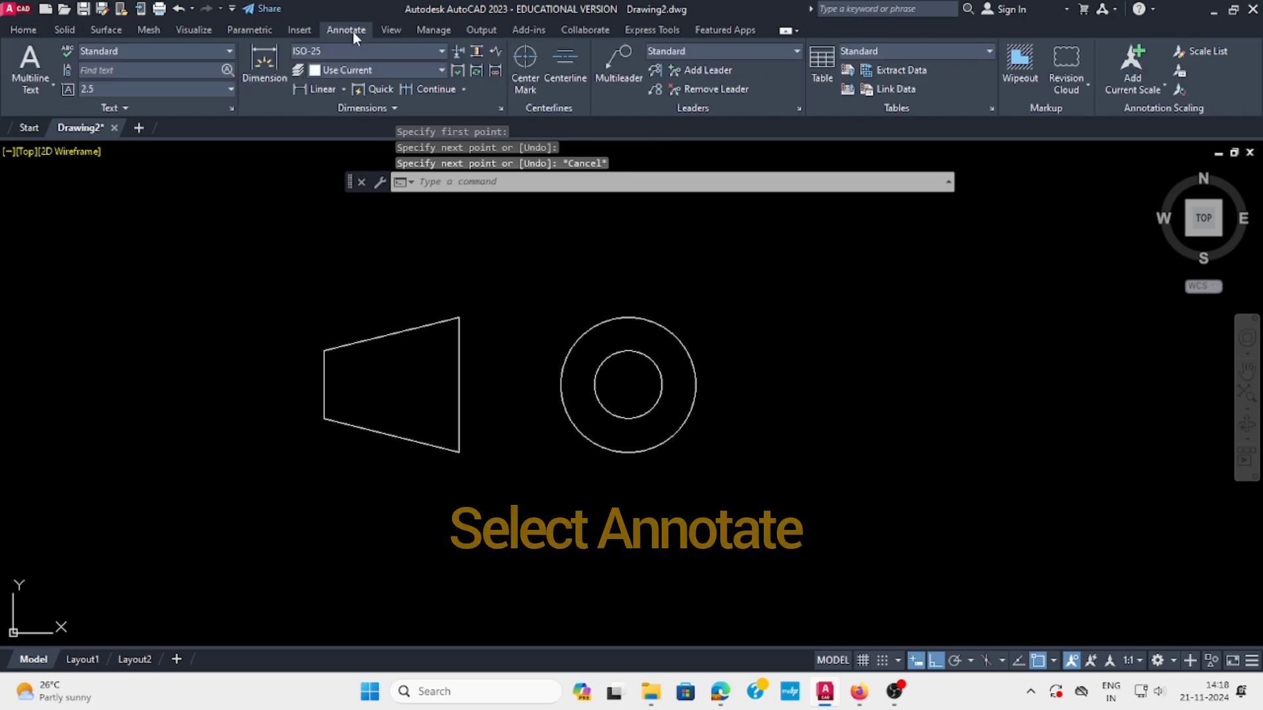
left_click(561, 57)
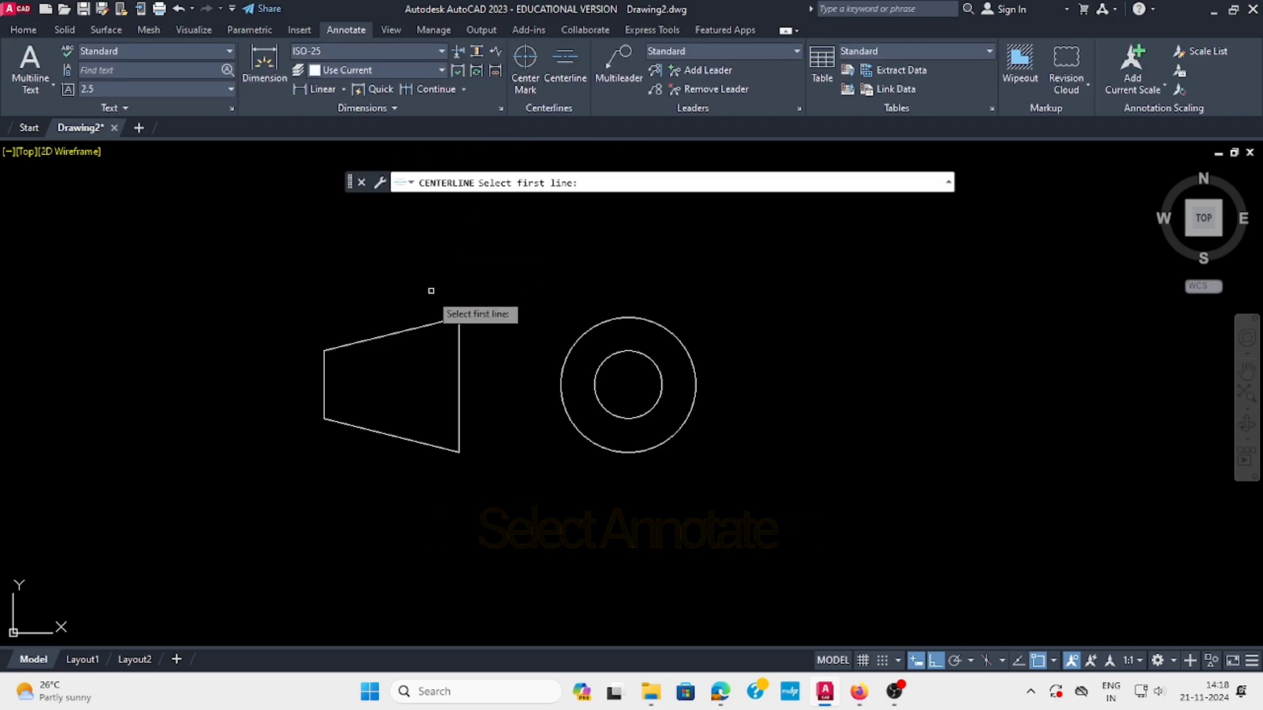
left_click(413, 327)
left_click(419, 443)
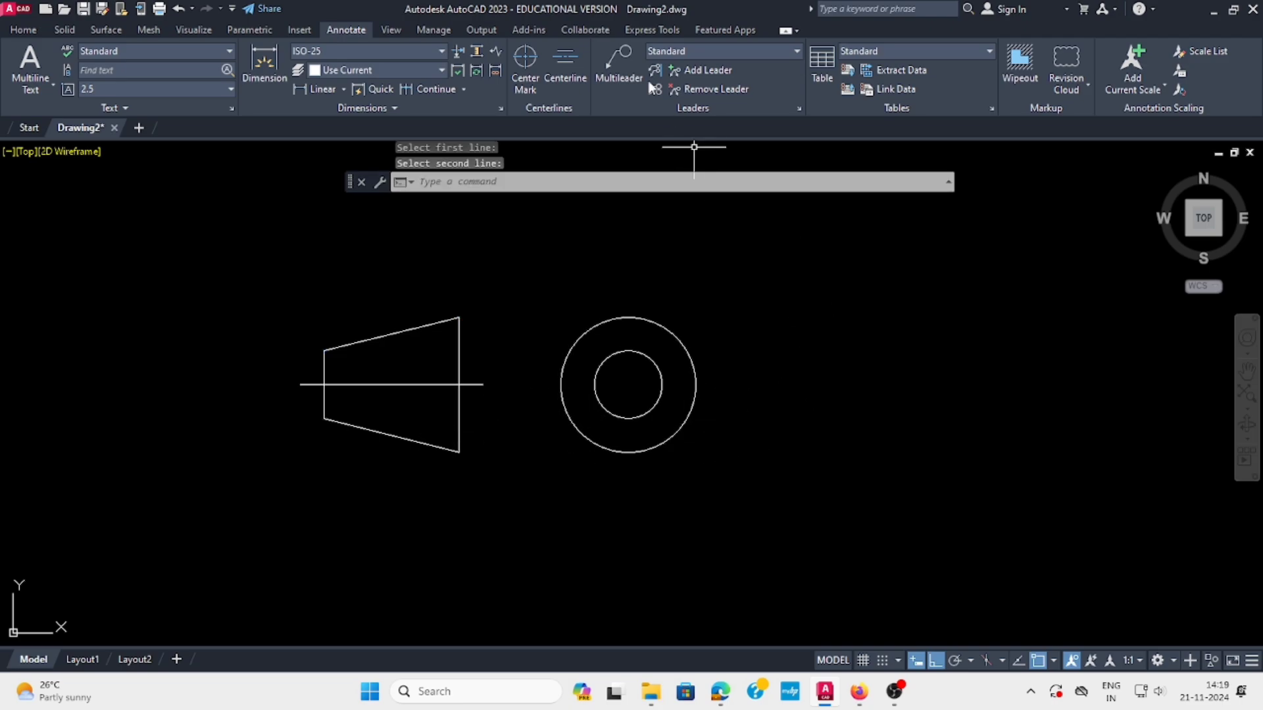
Add a center mark to the outer circle.
left_click(525, 61)
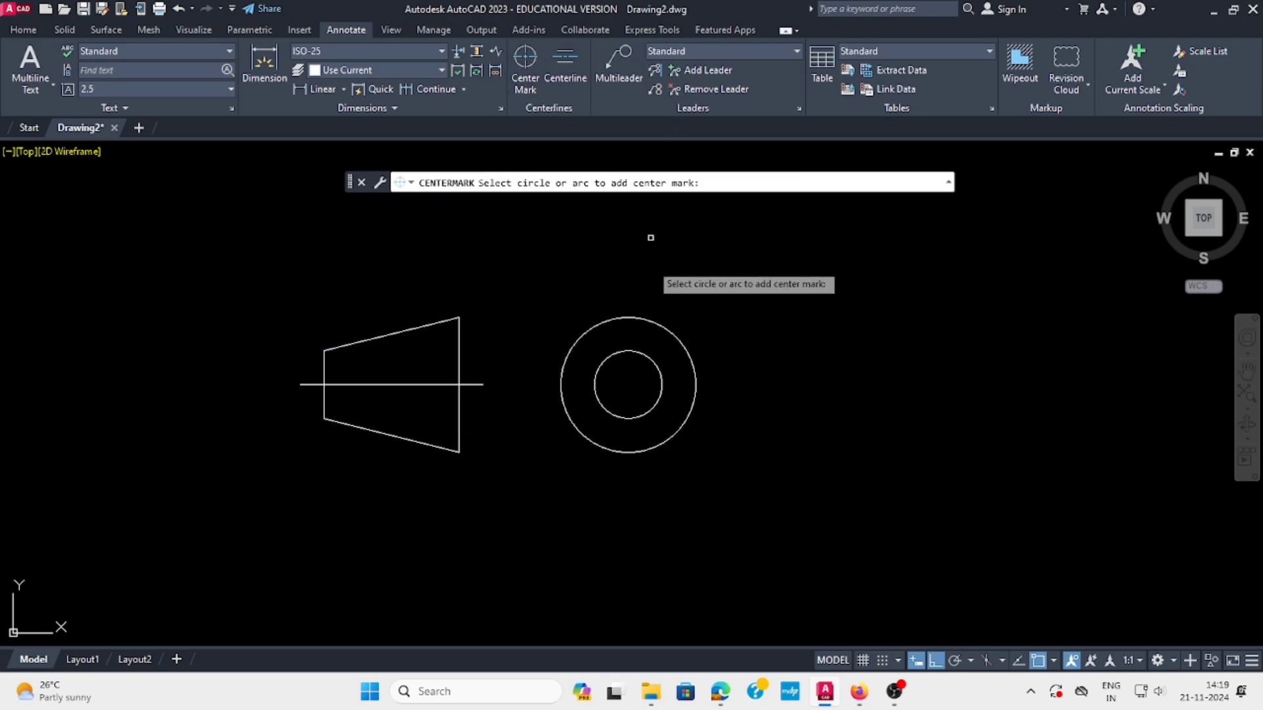
left_click(625, 317)
key("Escape")
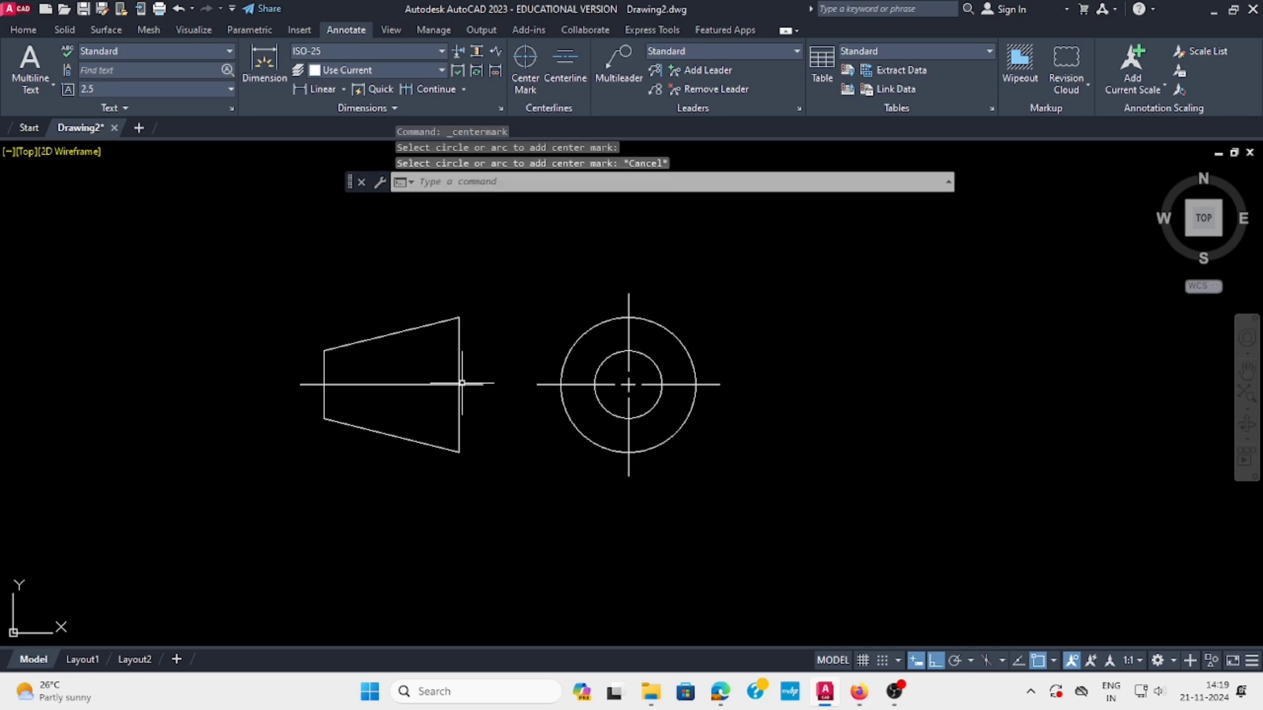
Extend the right end of the trapezoid's centerline further towards the circles.
left_click(404, 384)
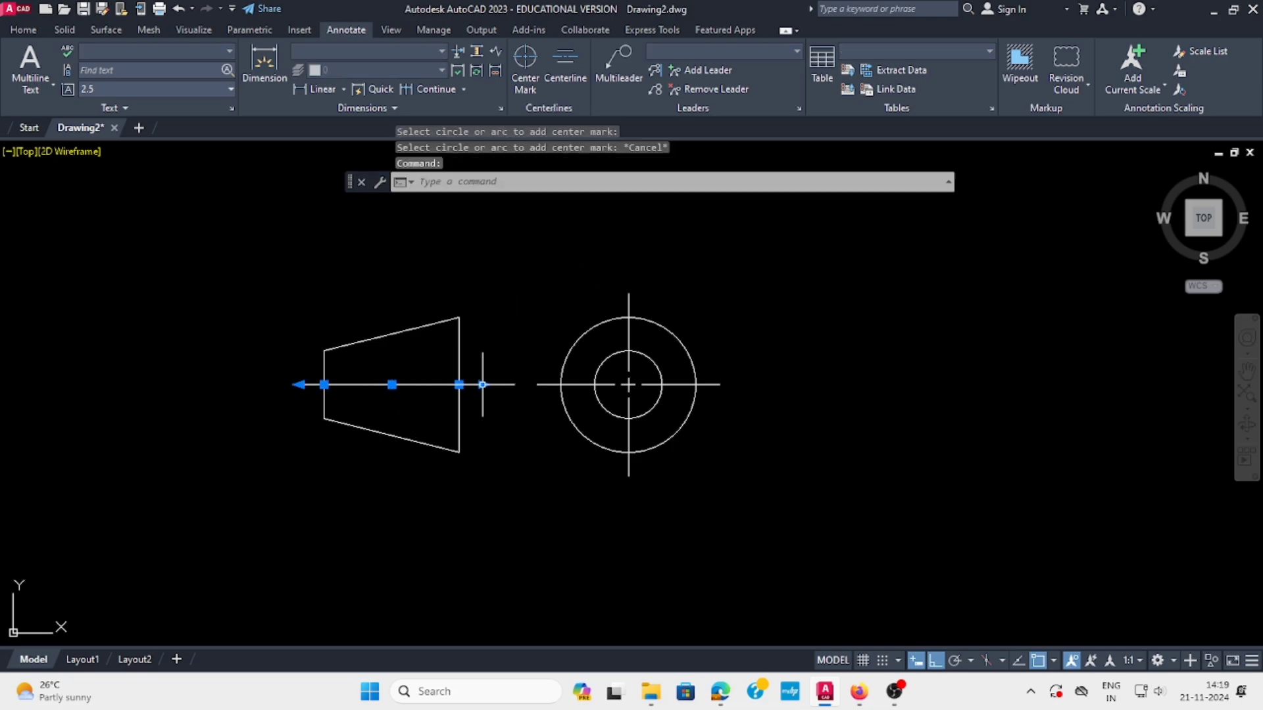
left_click(482, 385)
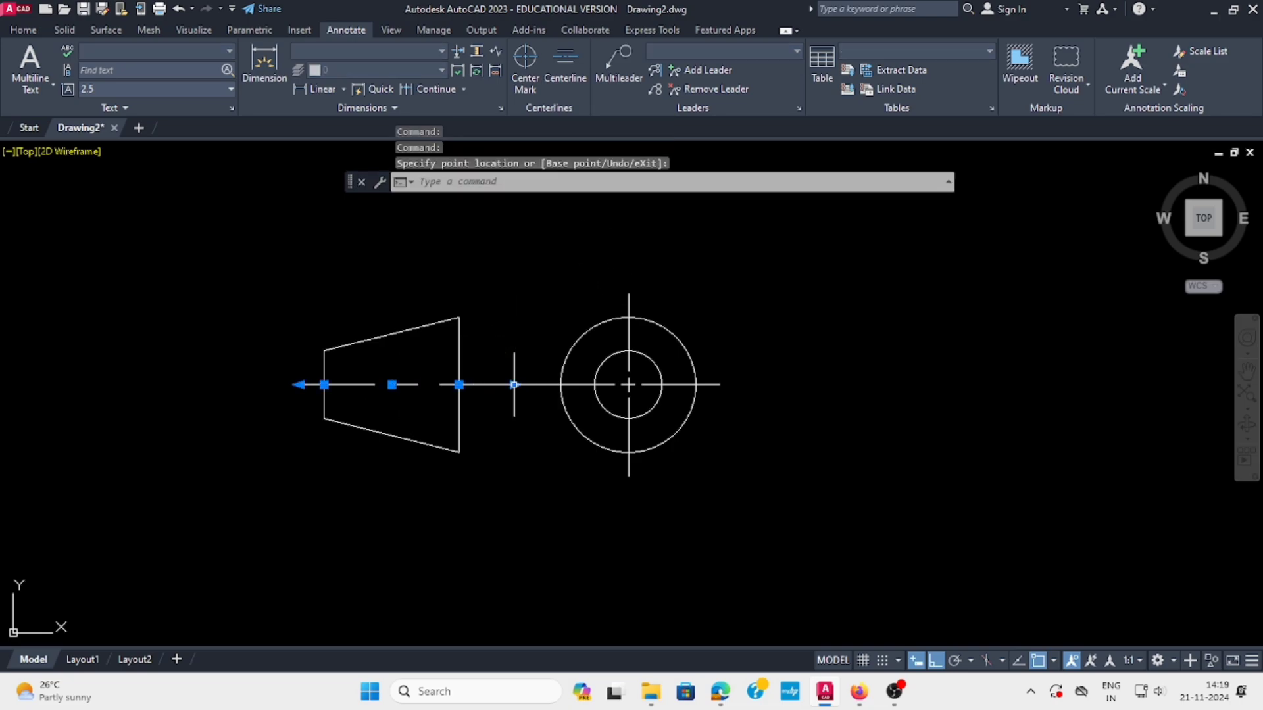
left_click(514, 384)
key("Escape")
Copy the trapezoid, the circles and their center marks directly below the originals, using the circles' center as base point.
middle_click_drag(701, 280, 736, 274)
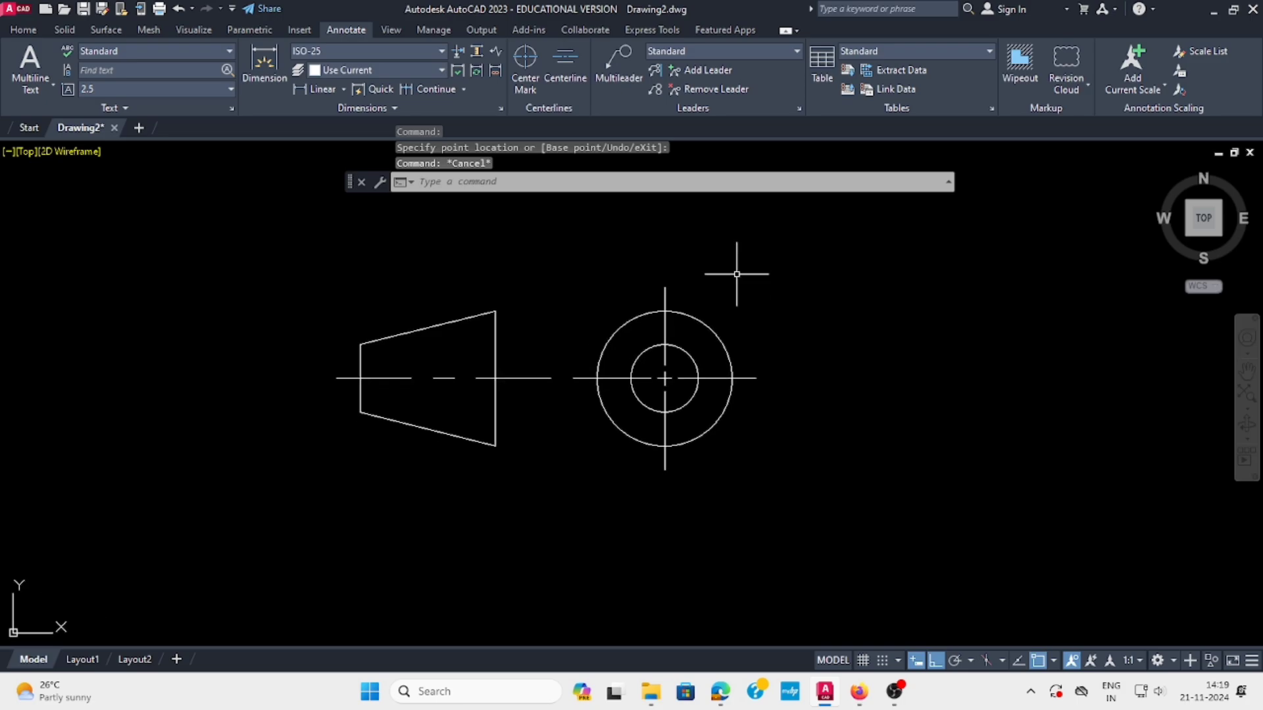
left_click(23, 31)
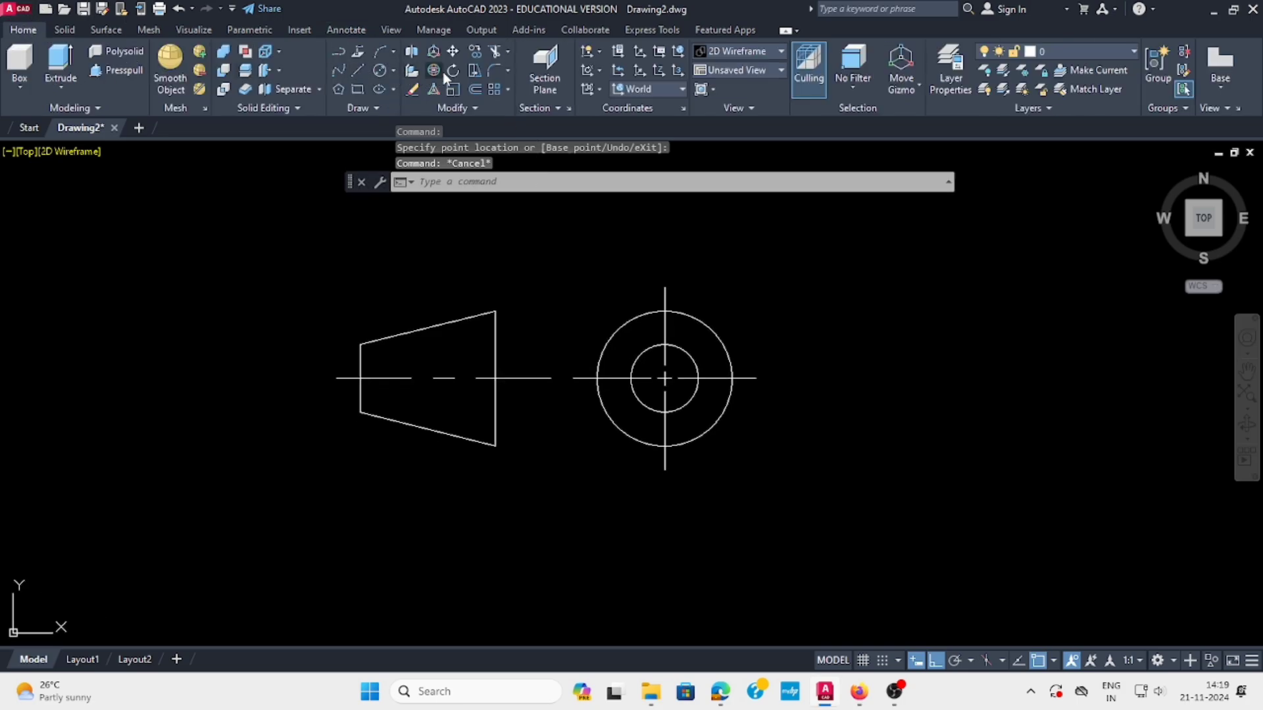
left_click(472, 51)
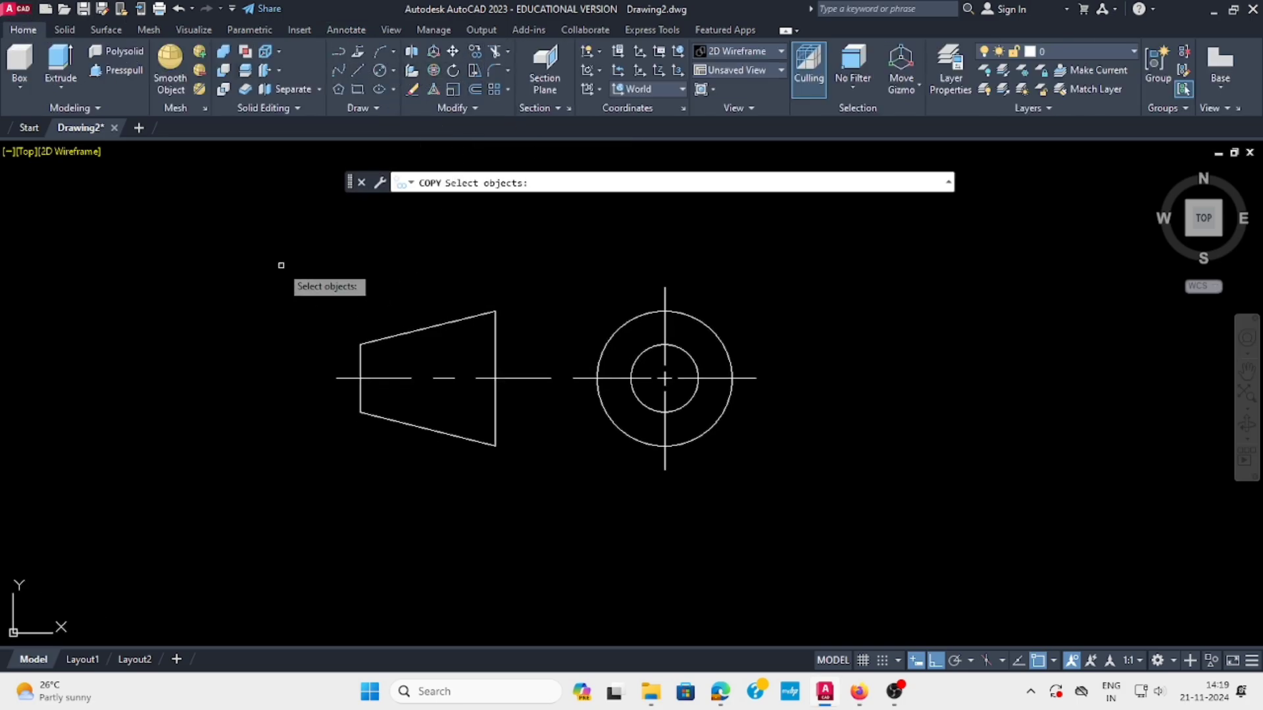
left_click(279, 256)
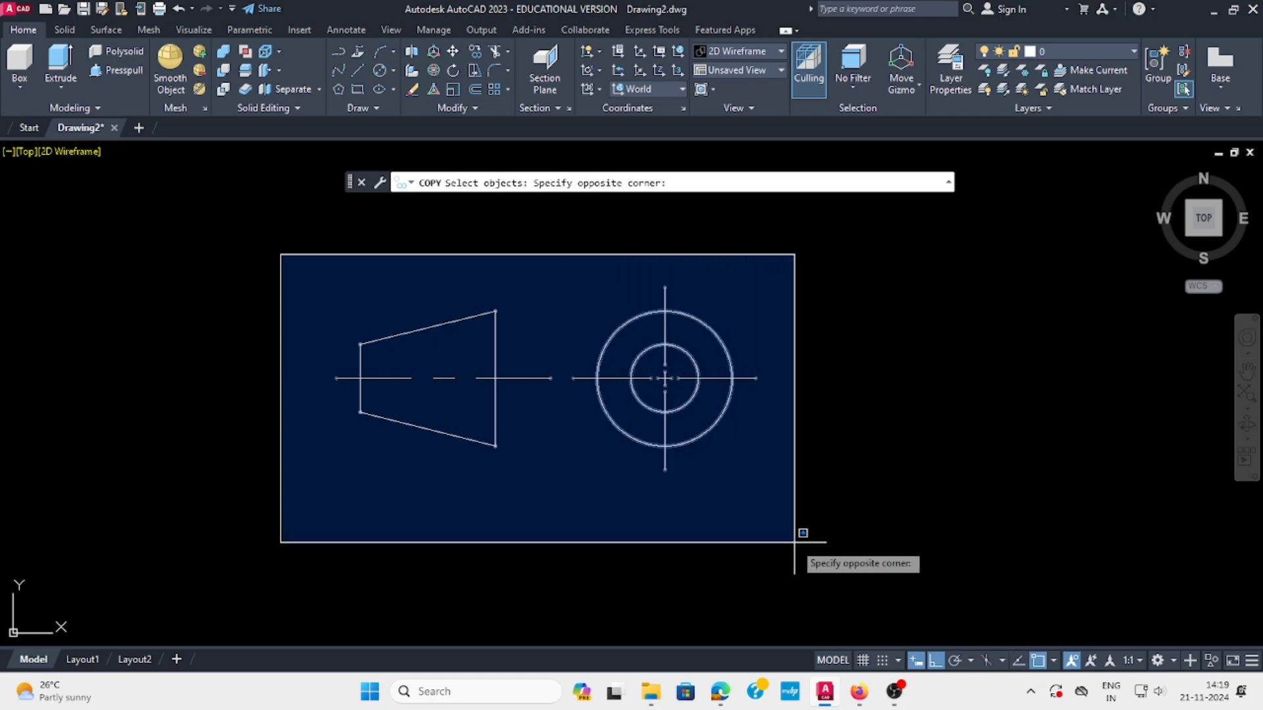
left_click(792, 540)
key("Return")
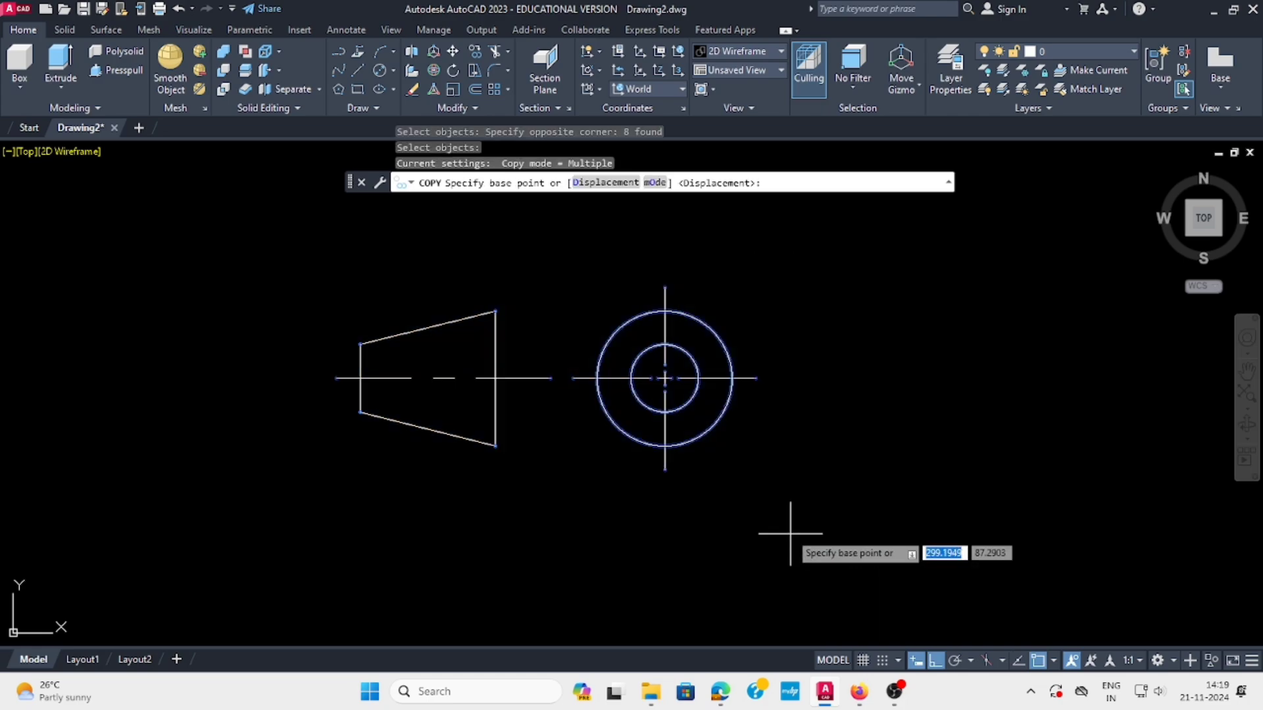
left_click(664, 378)
middle_click_drag(688, 474, 677, 386)
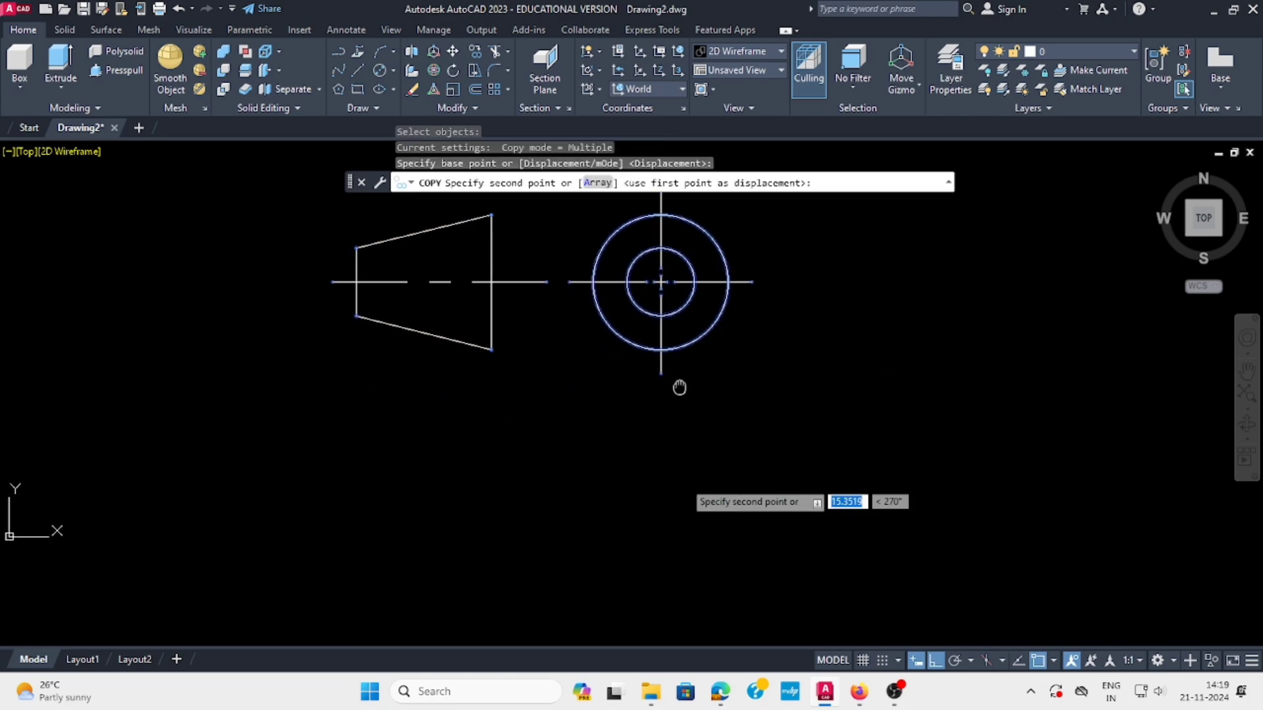
left_click(692, 513)
key("Escape")
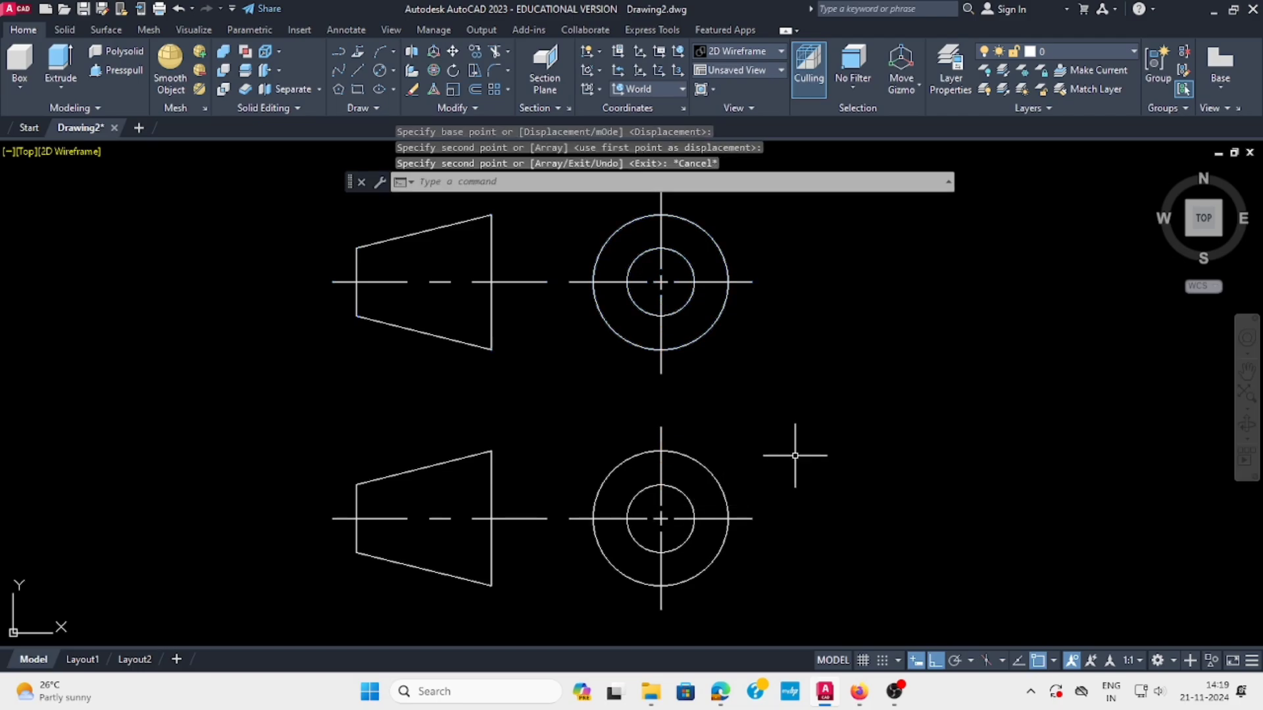
Move the lower trapezoid with its centerline about 86 units horizontally to the far right side of the lower circles.
scroll(798, 446, "down", 3)
middle_click_drag(820, 440, 812, 422)
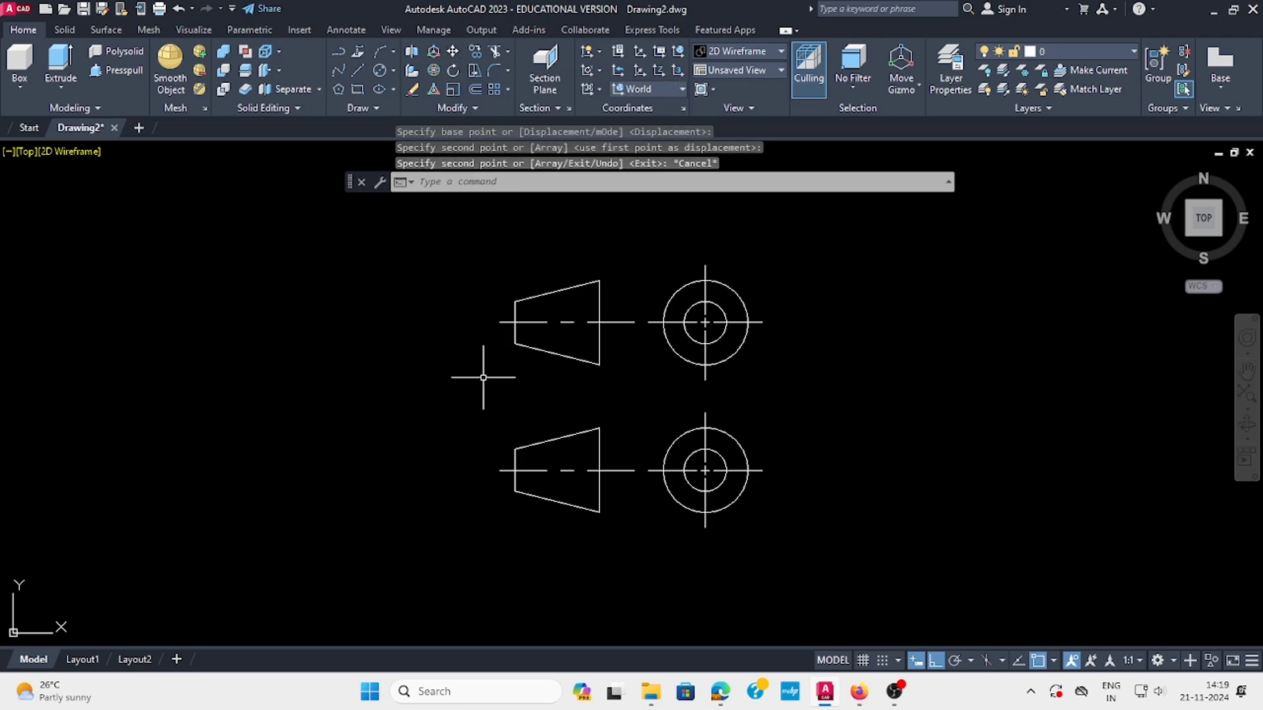
left_click(454, 56)
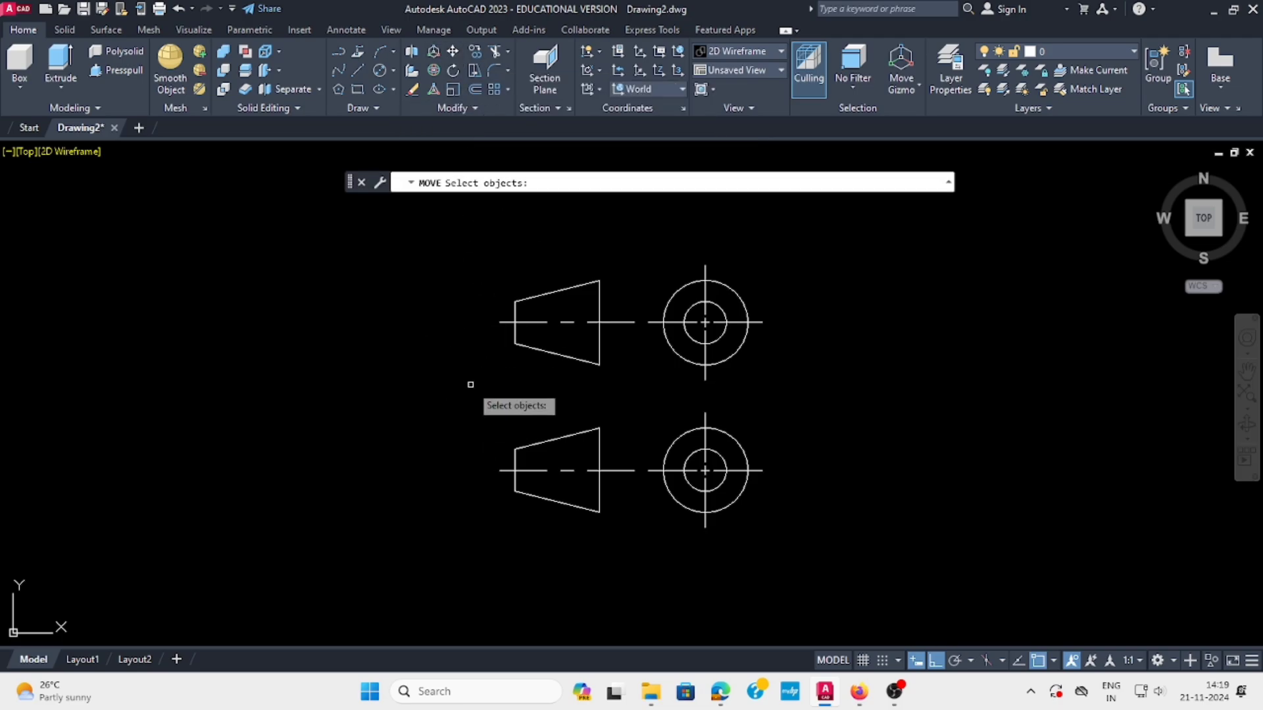
left_click(467, 379)
left_click(636, 561)
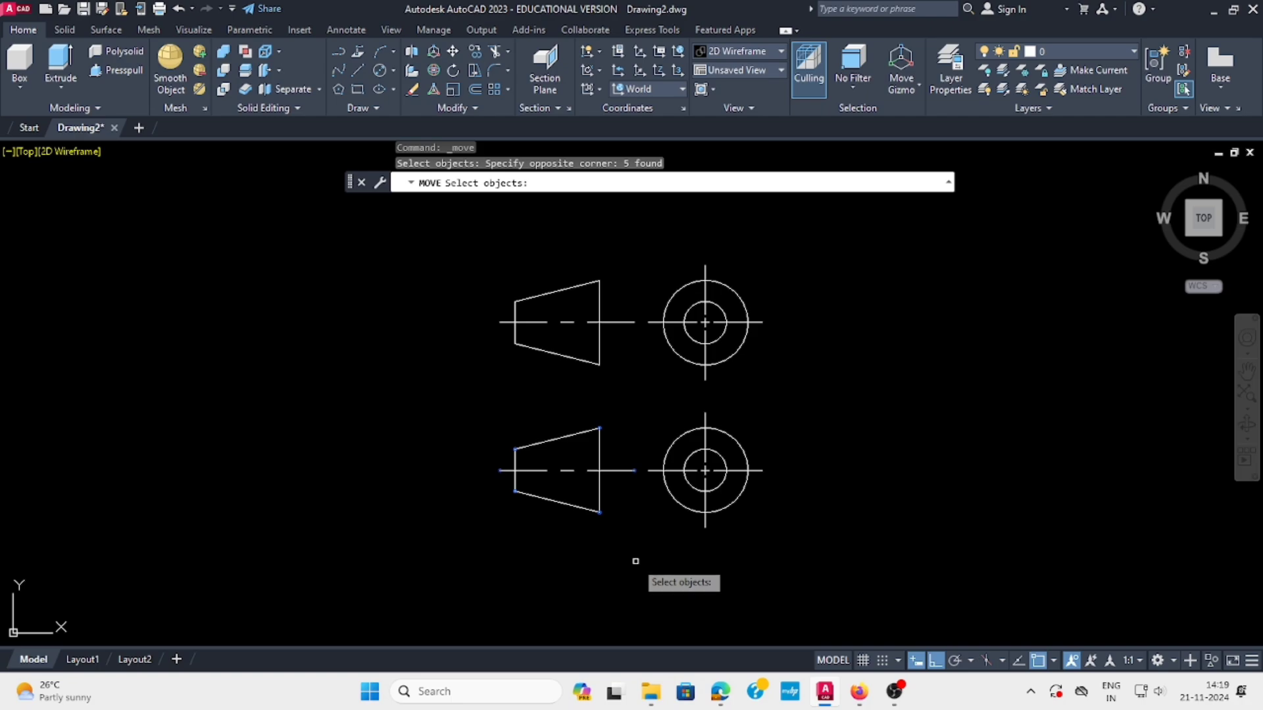
key("Return")
left_click(609, 460)
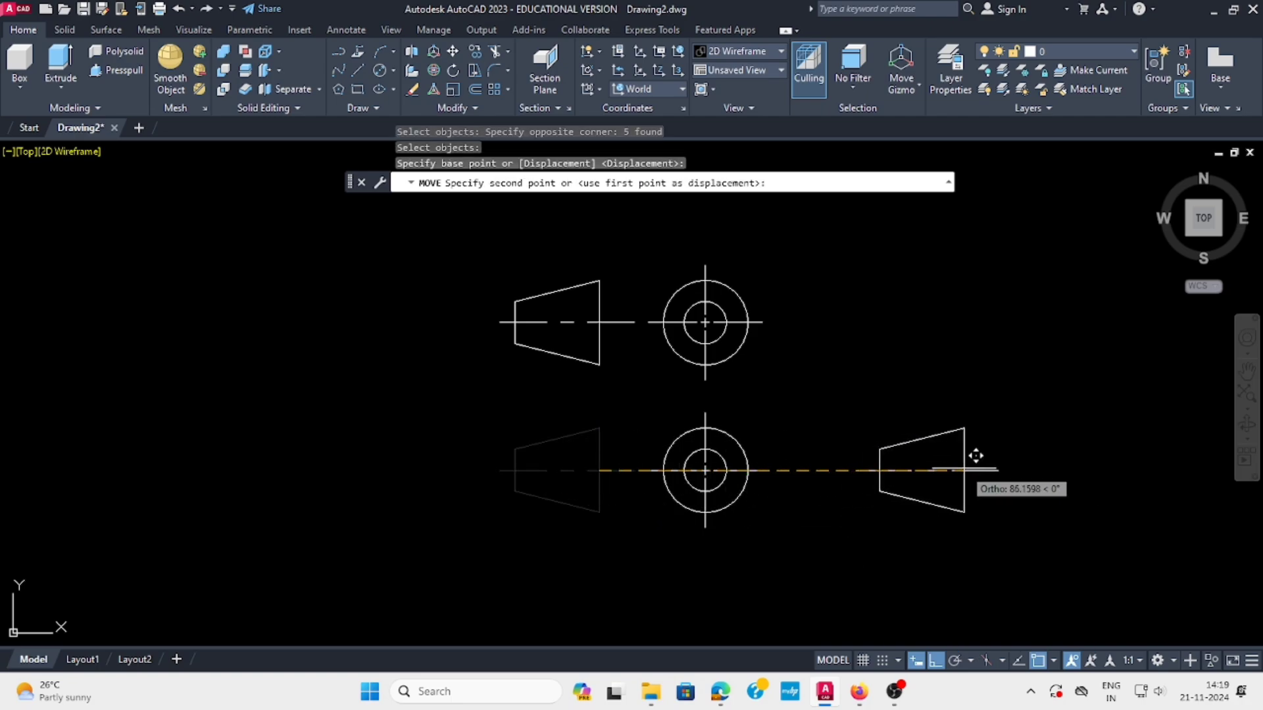
left_click(973, 461)
key("Escape")
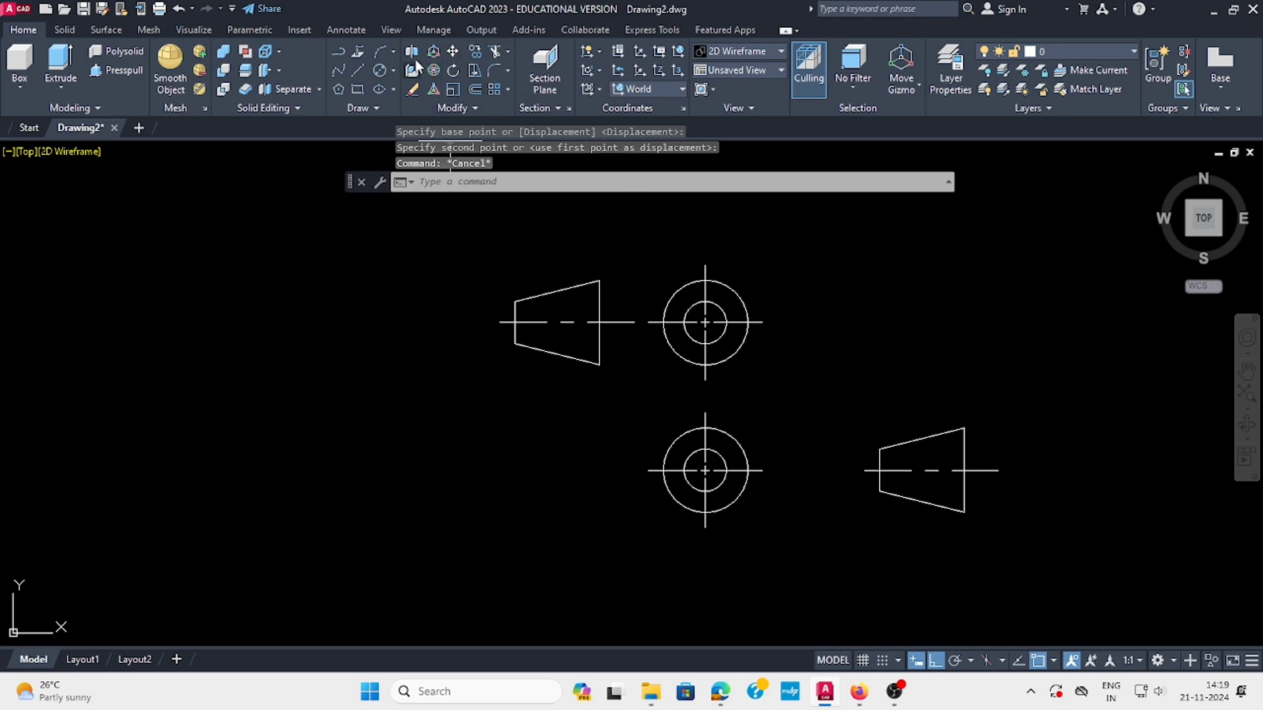
Draw a vertical construction line from the upper trapezoid's lower-left corner down past the level of the lower circles.
left_click(356, 71)
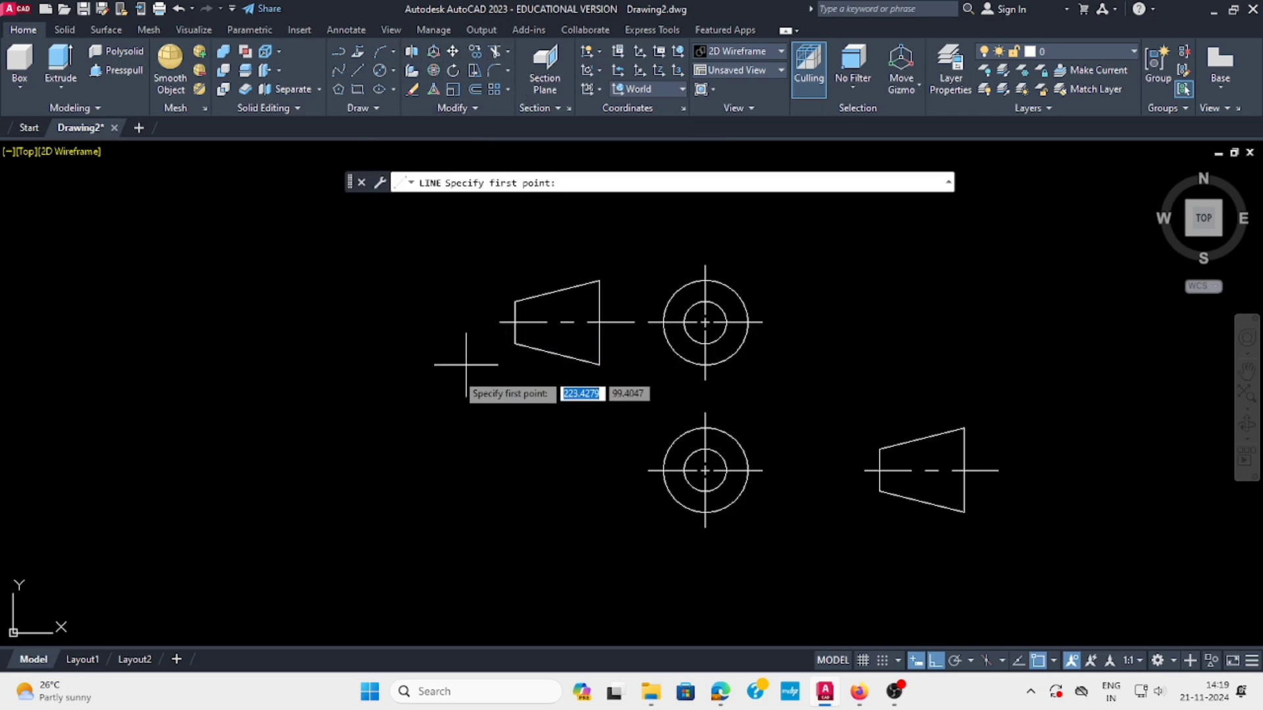
left_click(515, 344)
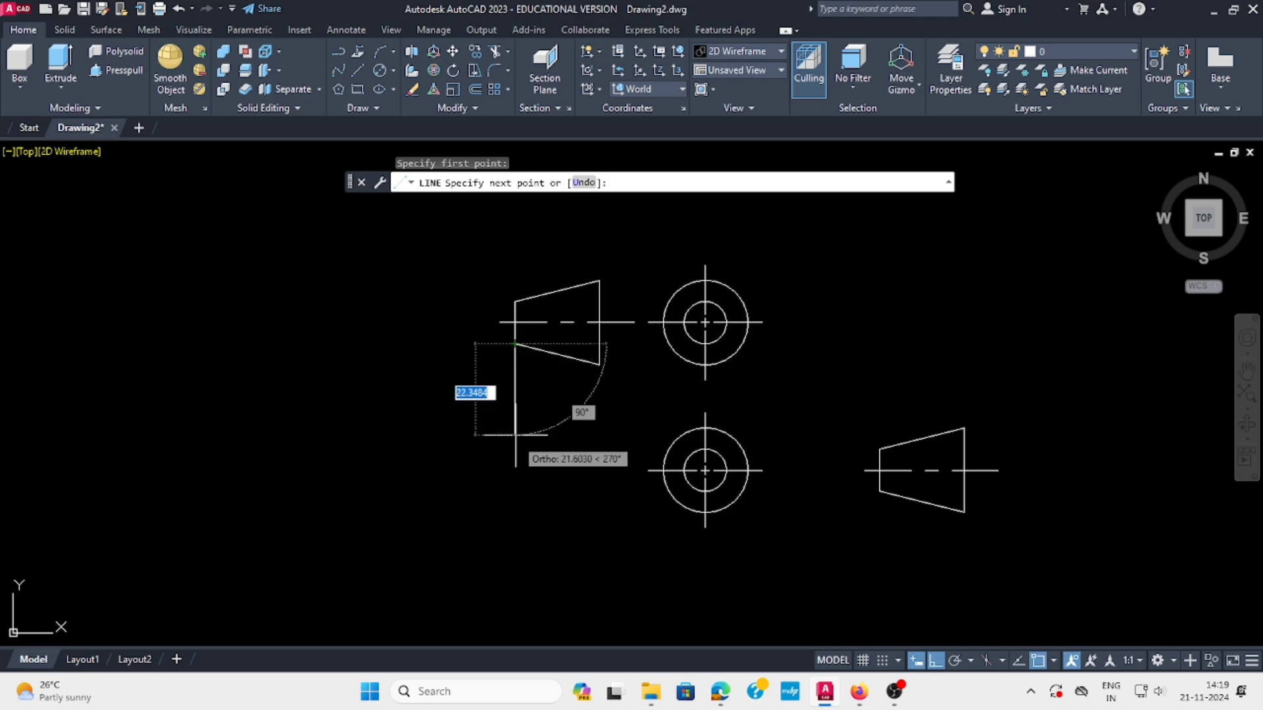
left_click(516, 528)
key("Escape")
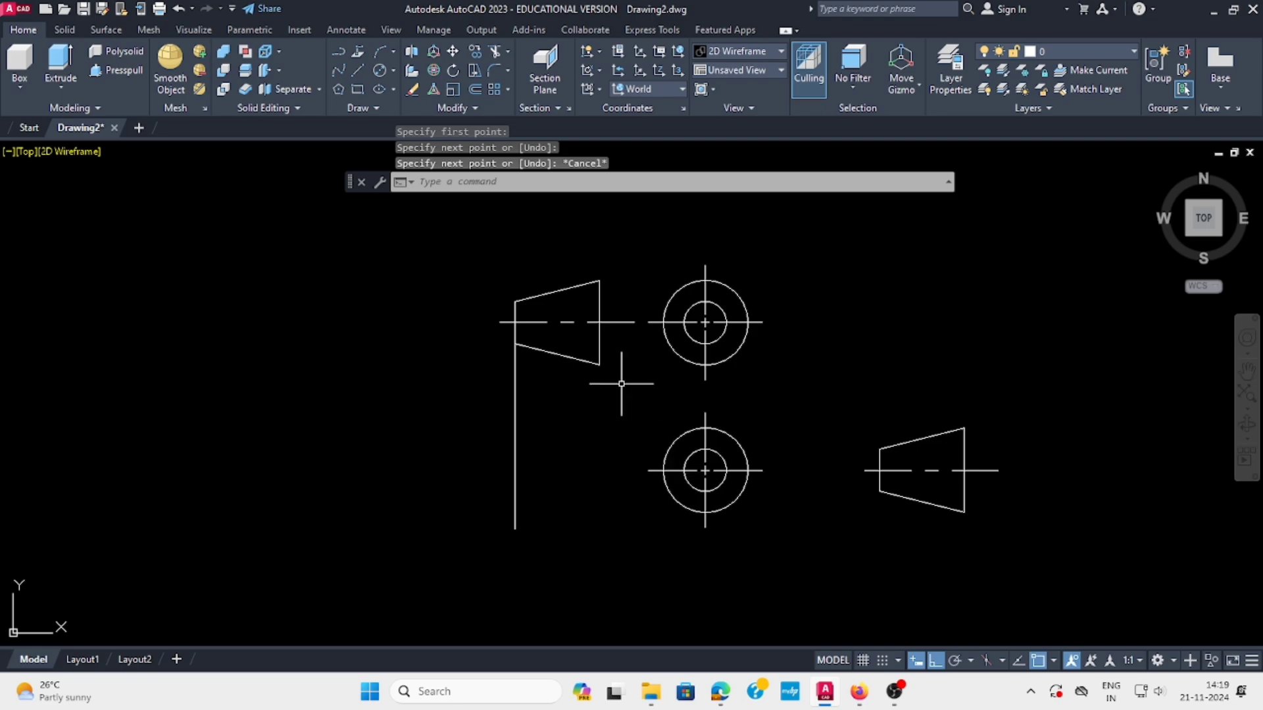
Move the lower circles and their center mark so the outer circle's left quadrant lies on the vertical construction line.
left_click(454, 53)
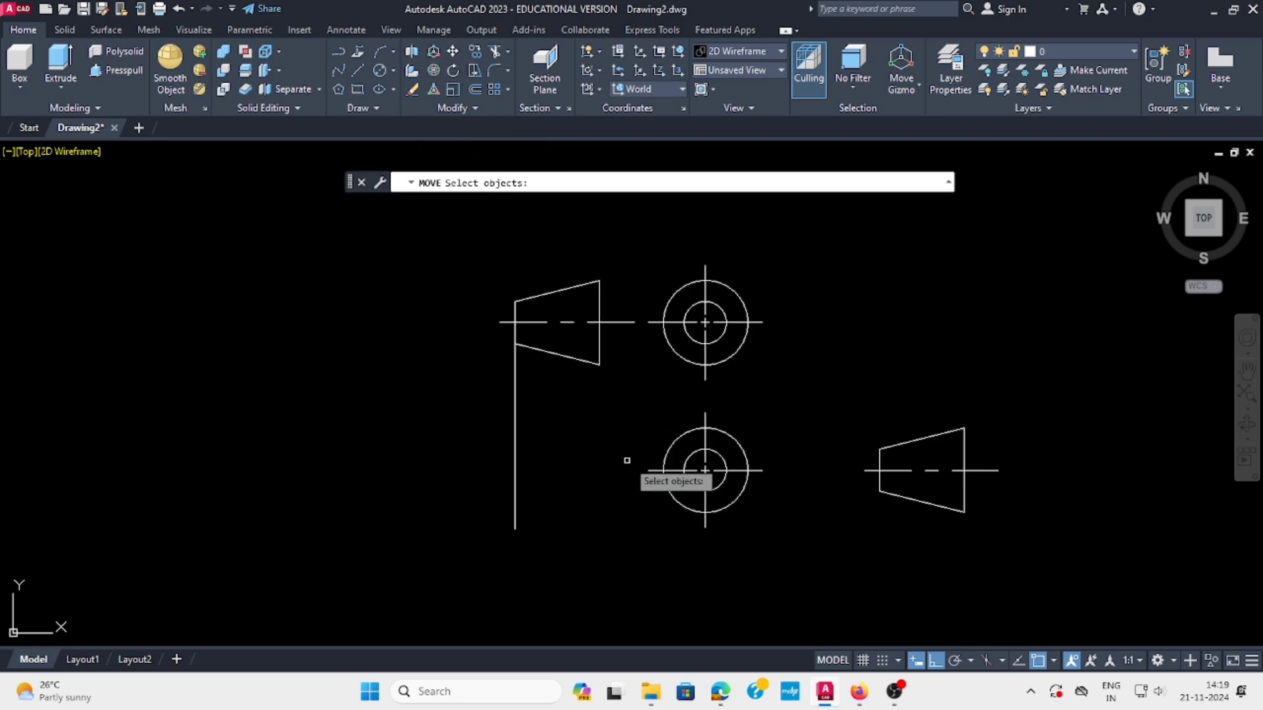
left_click(625, 389)
left_click(812, 563)
key("Return")
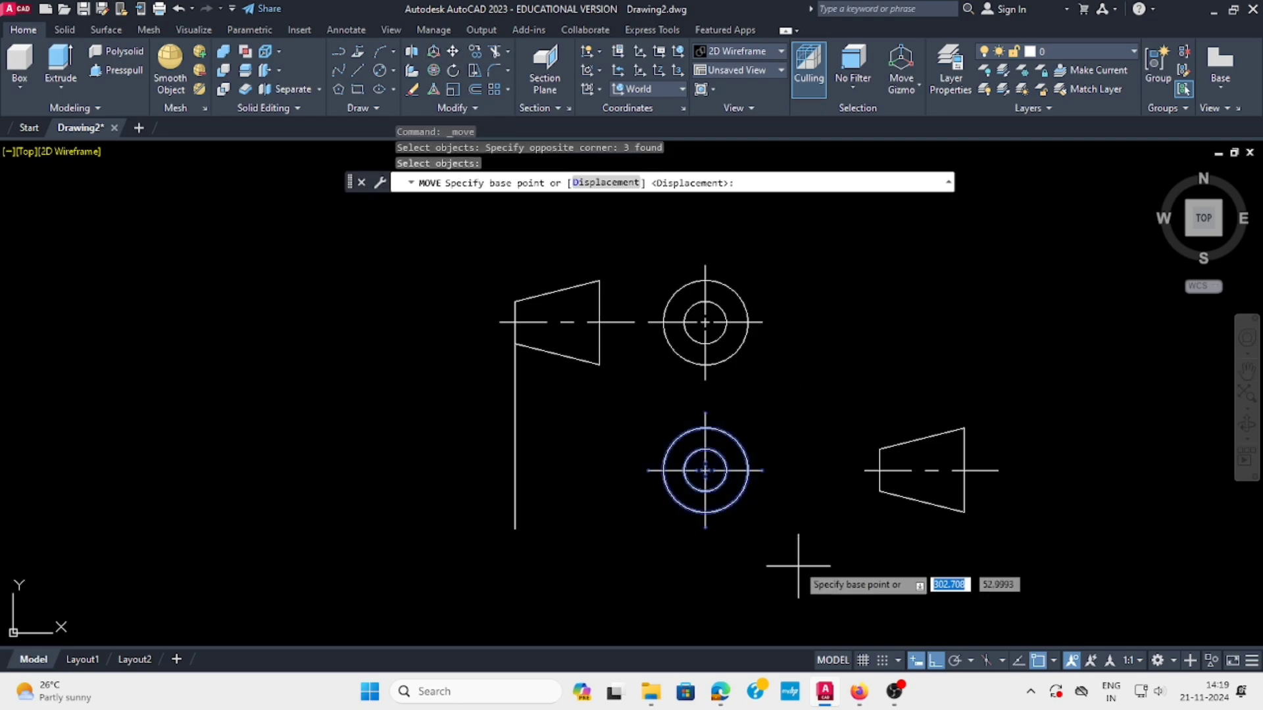
left_click(663, 471)
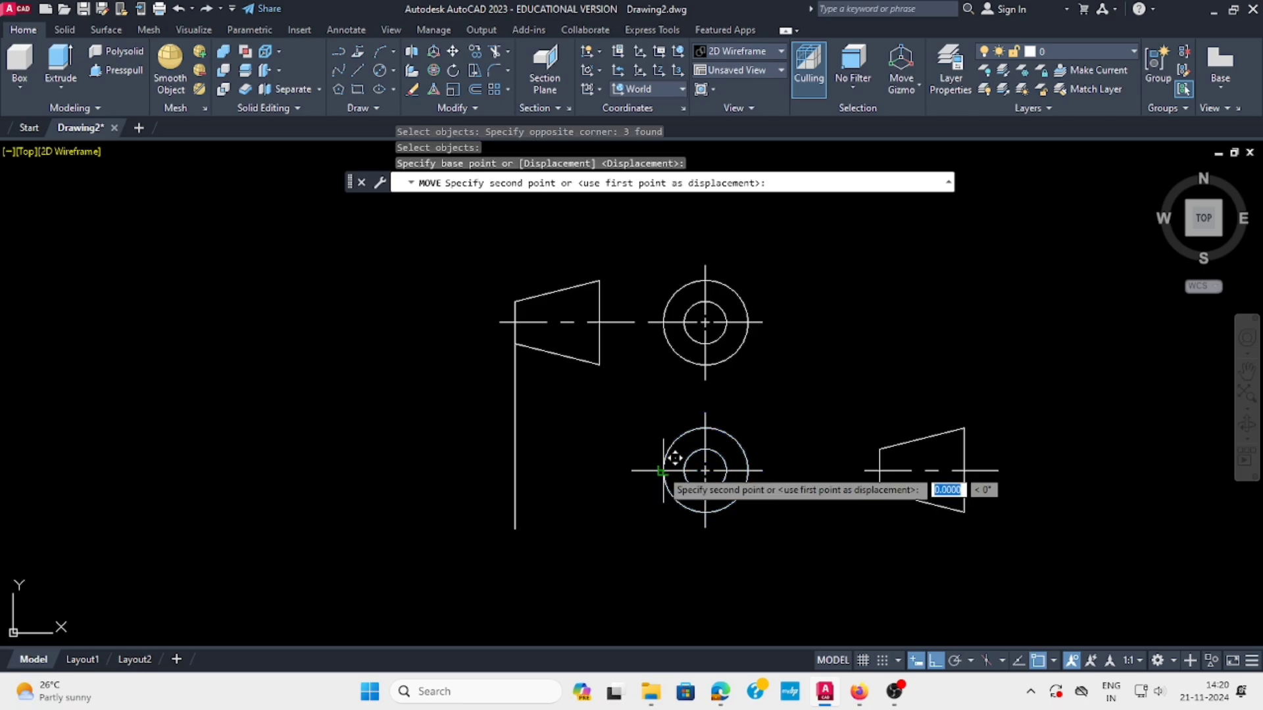
left_click(515, 471)
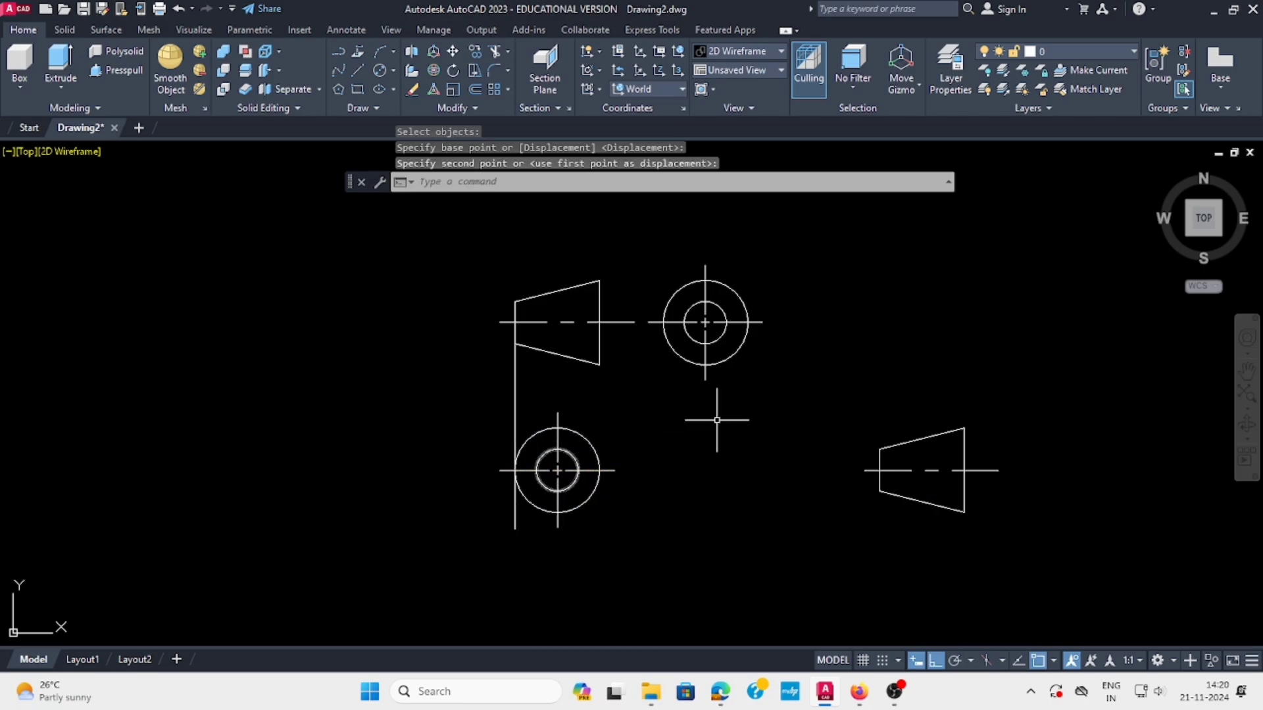
key("Escape")
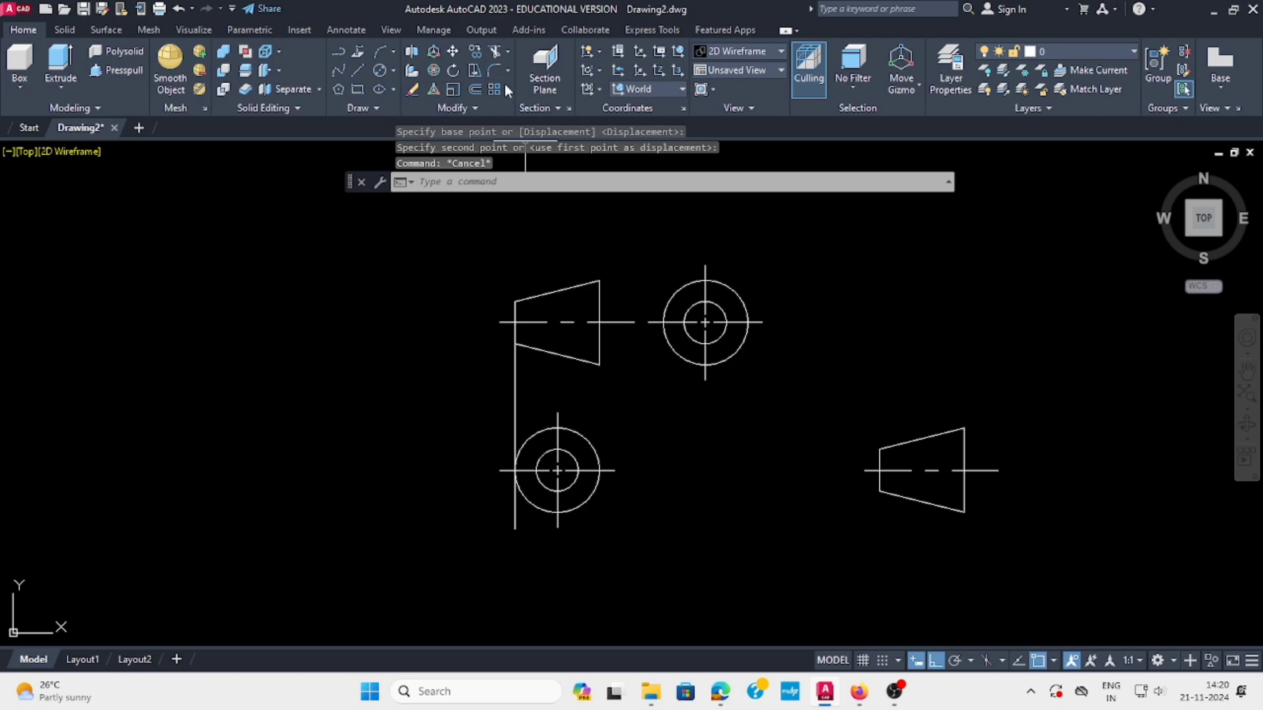
Draw a vertical construction line from the lower end of the upper circles' center mark down past the lower views.
left_click(357, 71)
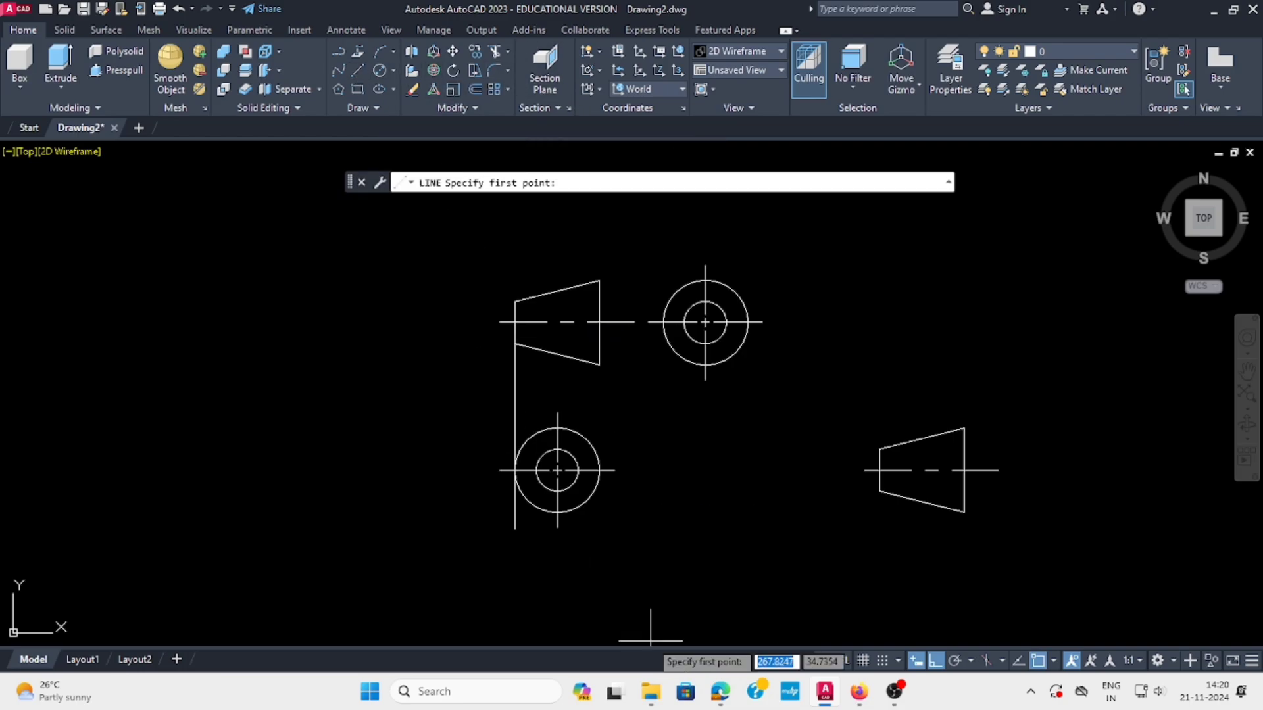
left_click(704, 380)
left_click(704, 563)
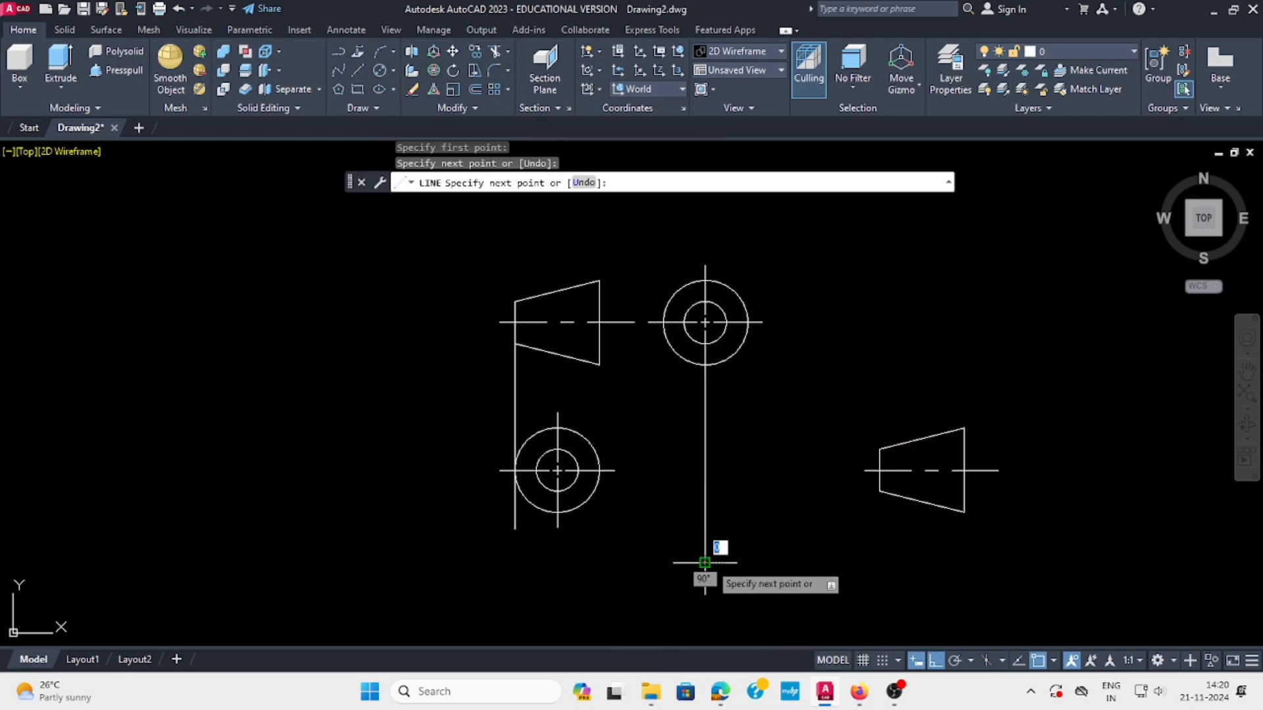
key("Escape")
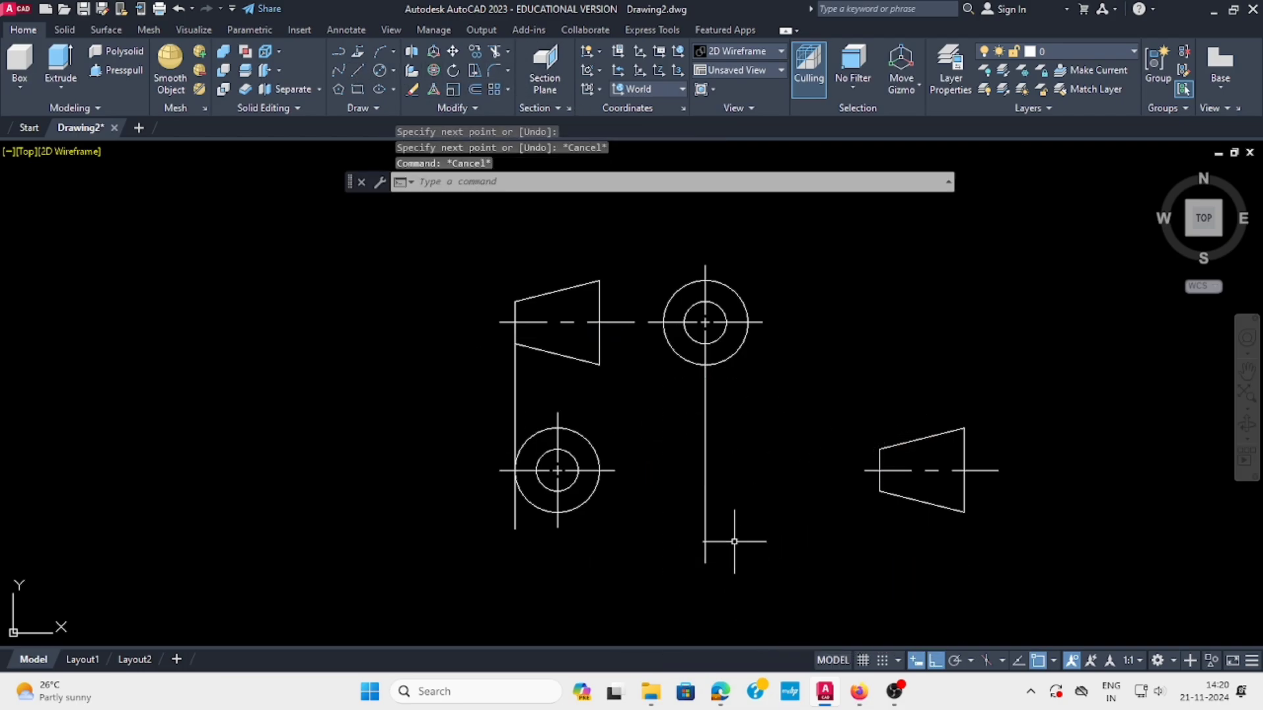
Move the lower trapezoid with its centerline so its right edge's midpoint lies on the construction line through the upper circles' center.
left_click(454, 53)
left_click(799, 360)
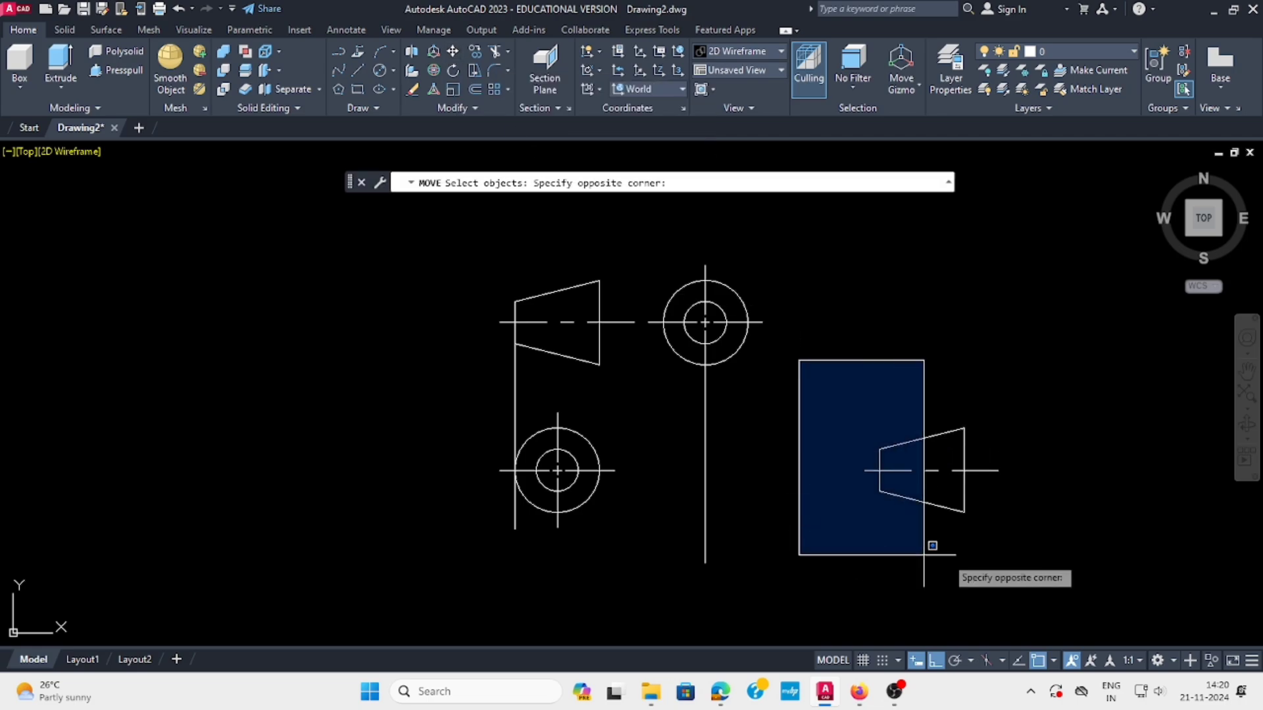
left_click(1024, 574)
key("Return")
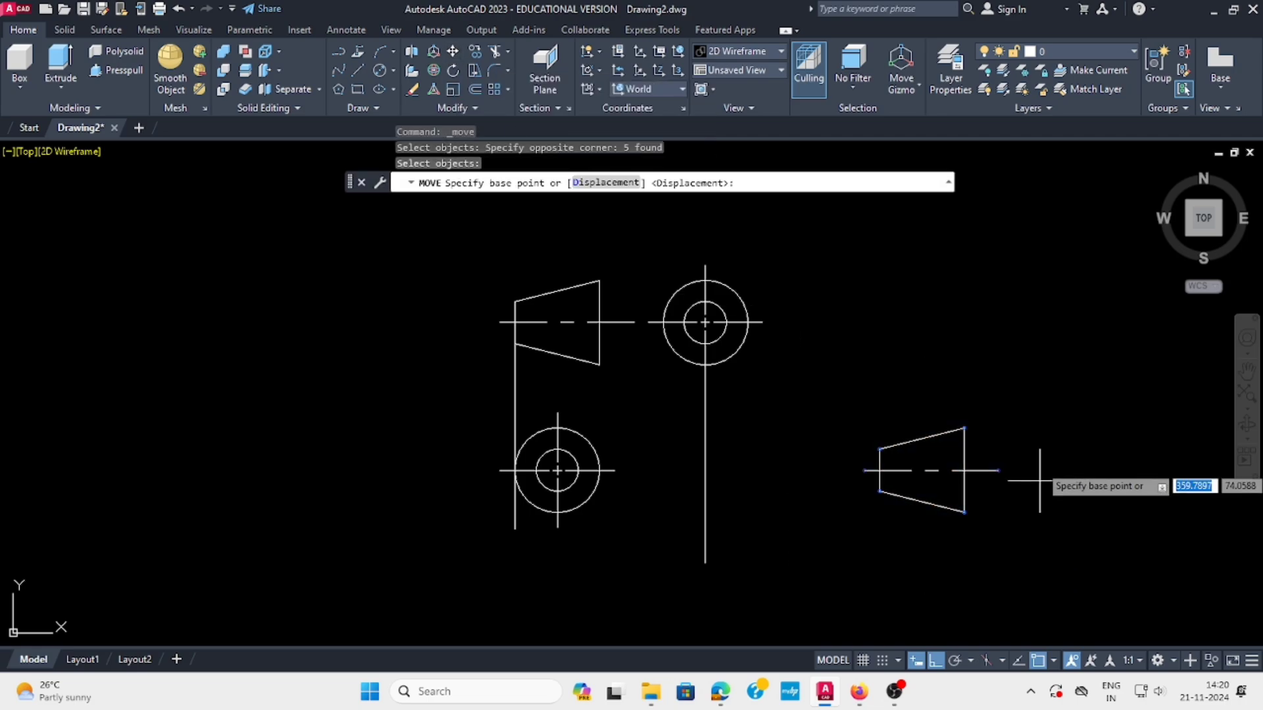
left_click(963, 470)
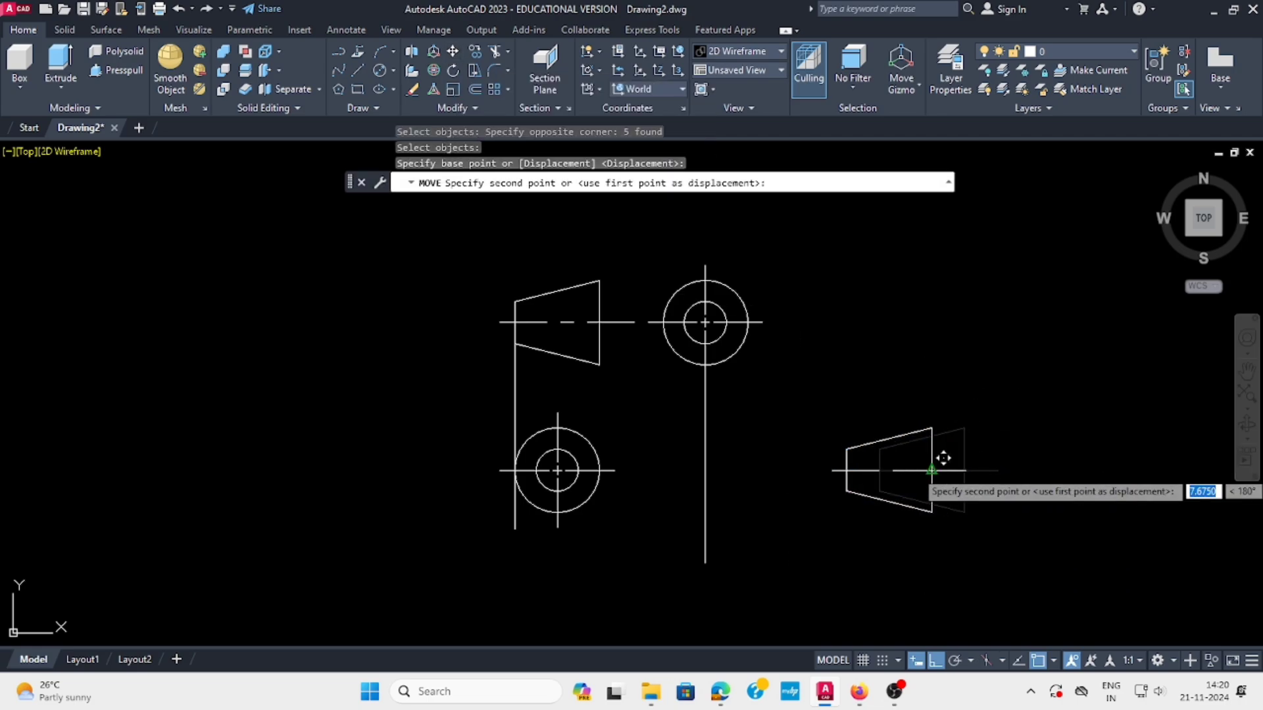
left_click(707, 471)
key("Escape")
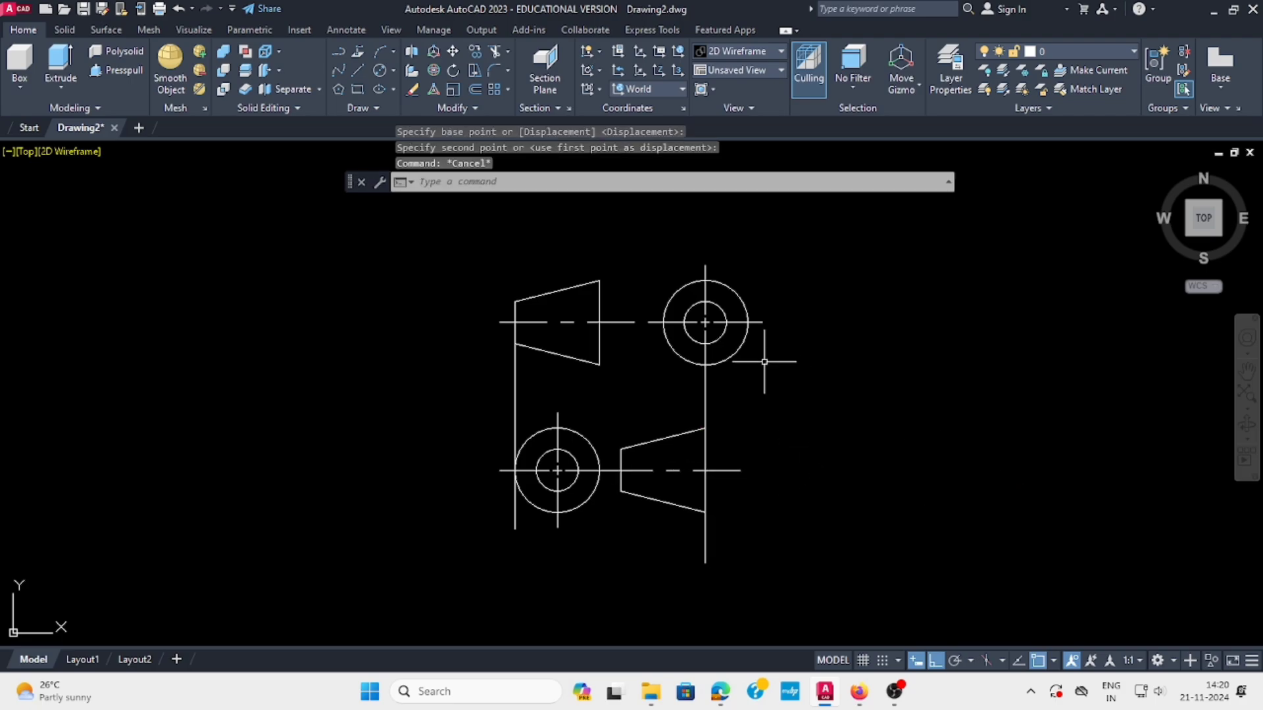
Delete the two vertical construction lines below the upper circles and the upper trapezoid.
left_click(706, 549)
key("Delete")
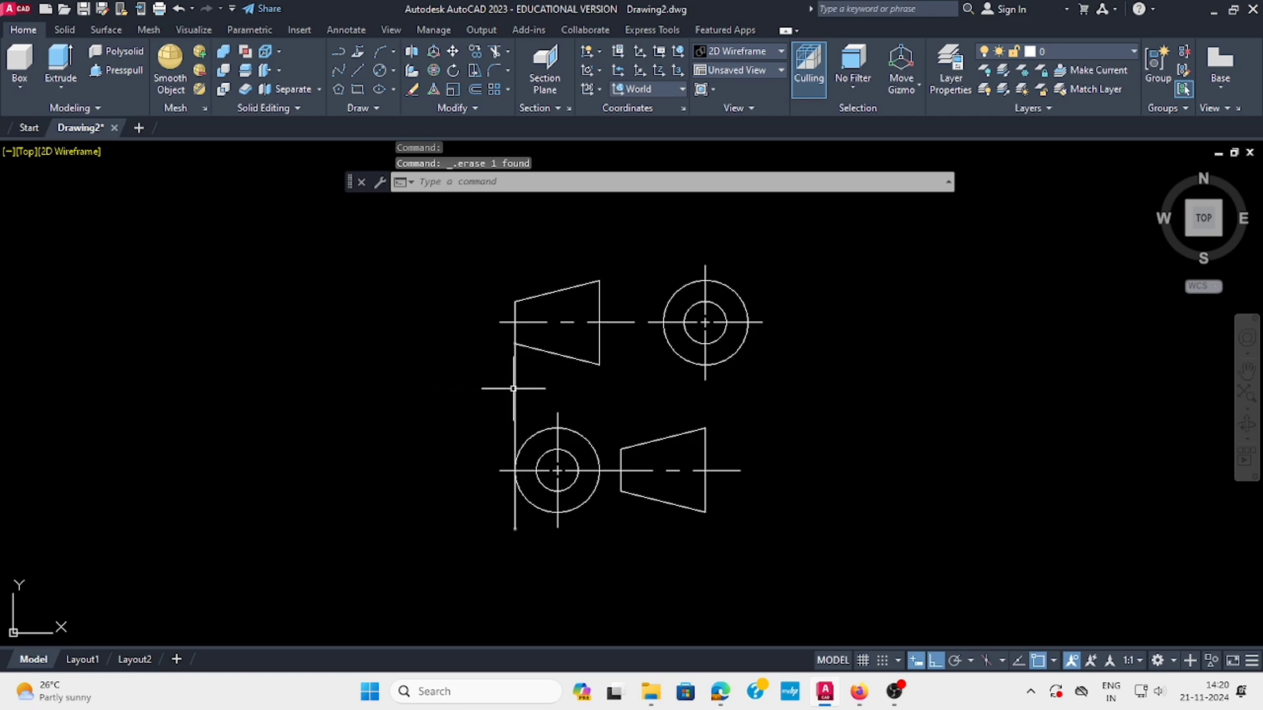
left_click(514, 395)
key("Delete")
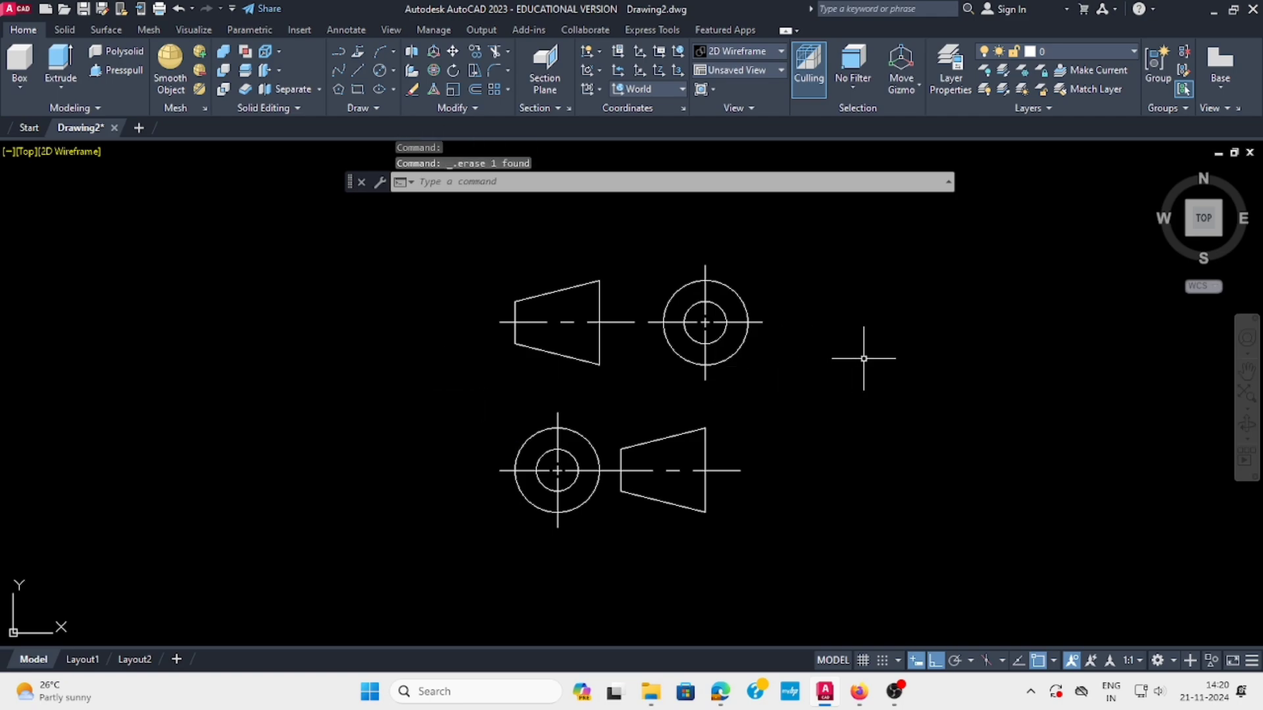
middle_click_drag(459, 305, 460, 330)
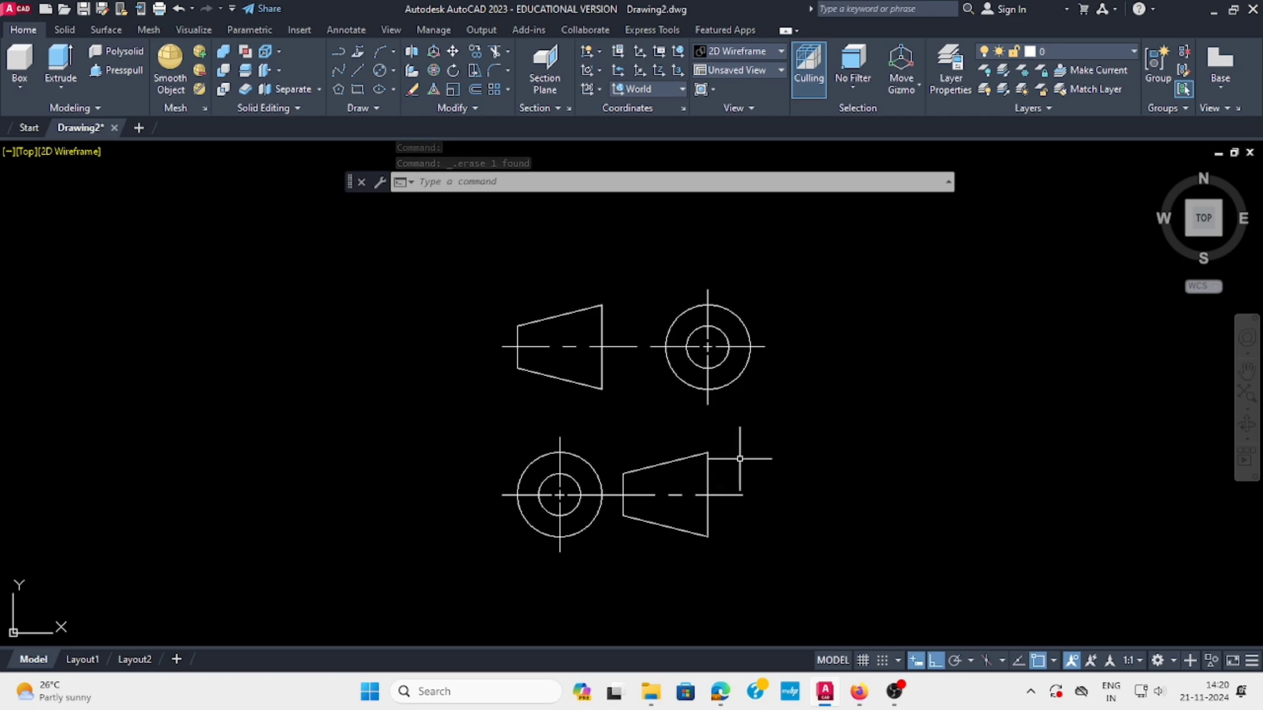
Draw a vertical construction line from the upper outer circle's right quadrant down past the lower trapezoid.
left_click(358, 69)
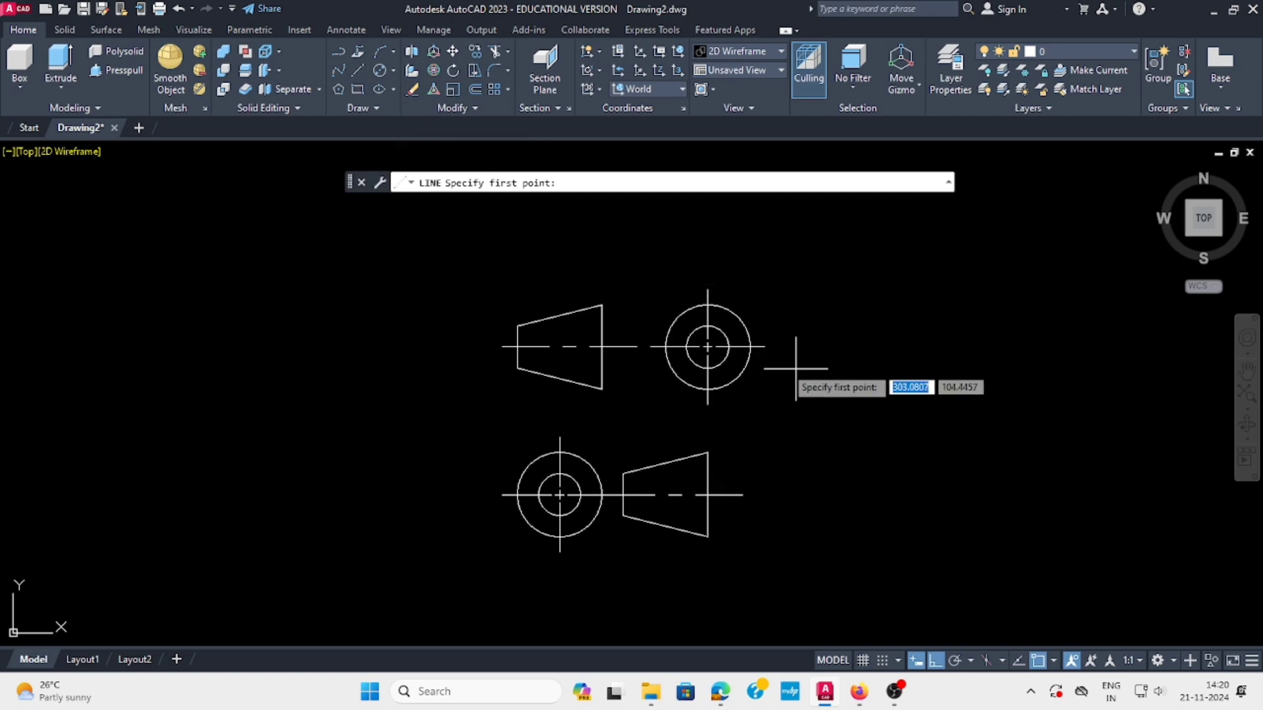
left_click(749, 346)
left_click(756, 562)
key("Escape")
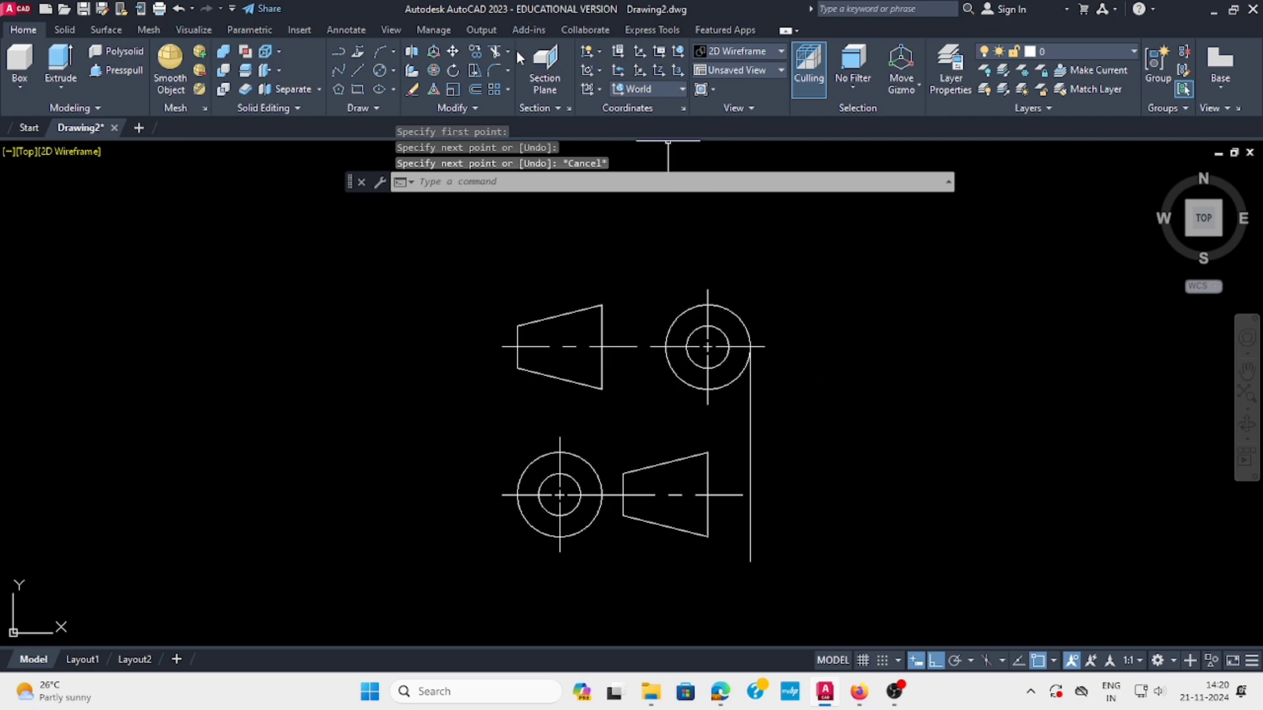
Move the lower trapezoid so its right edge's midpoint lies on the construction line from the upper outer circle's right quadrant.
left_click(453, 52)
left_click(617, 434)
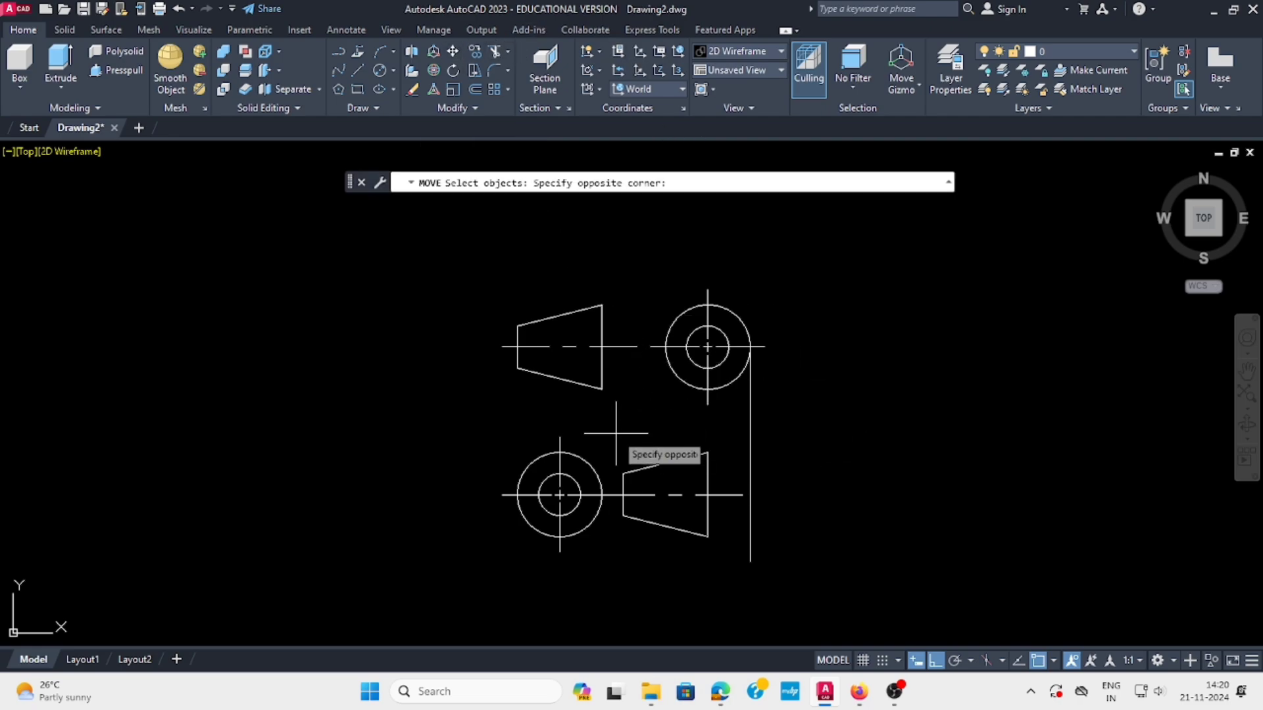
left_click(727, 555)
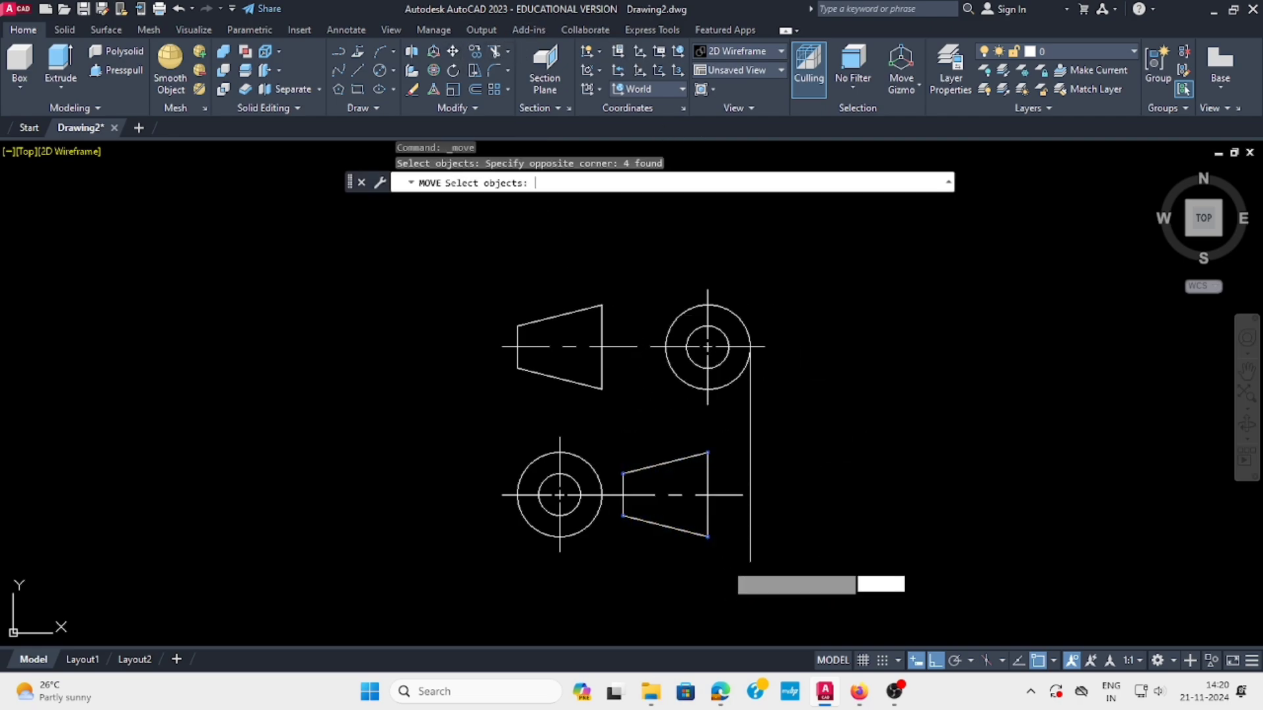
key("Return")
left_click(709, 495)
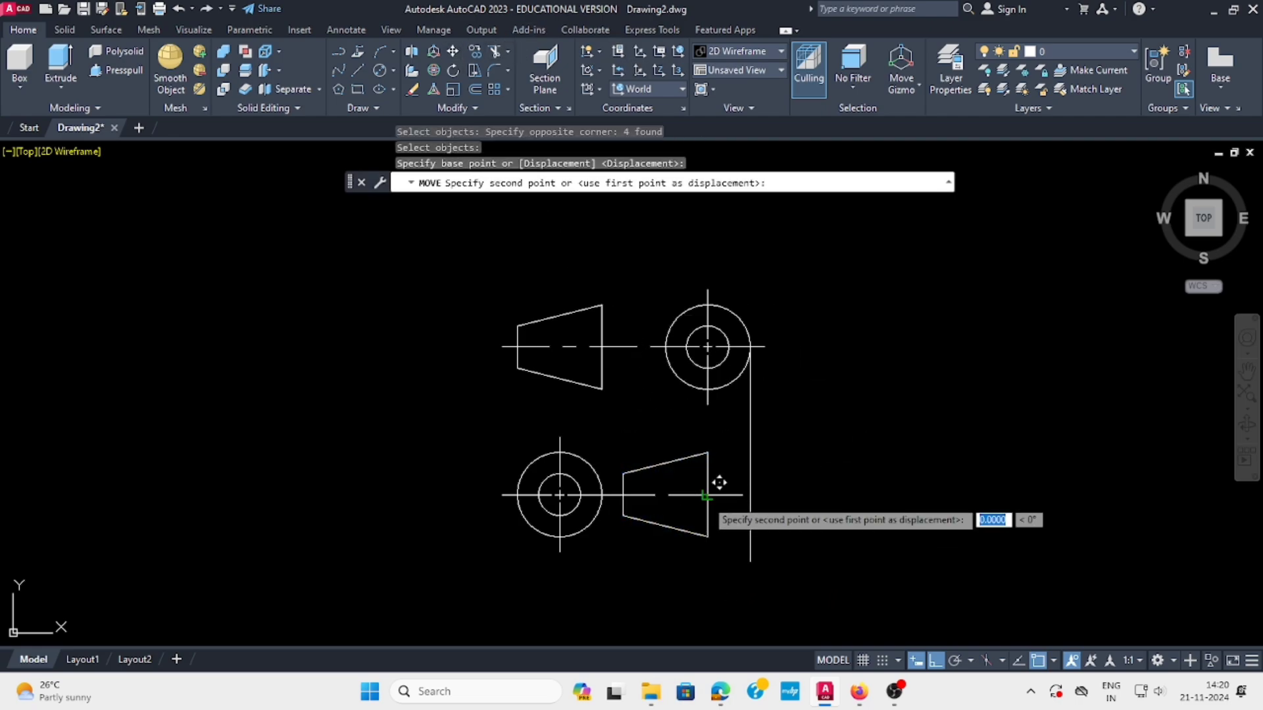
left_click(749, 495)
key("Escape")
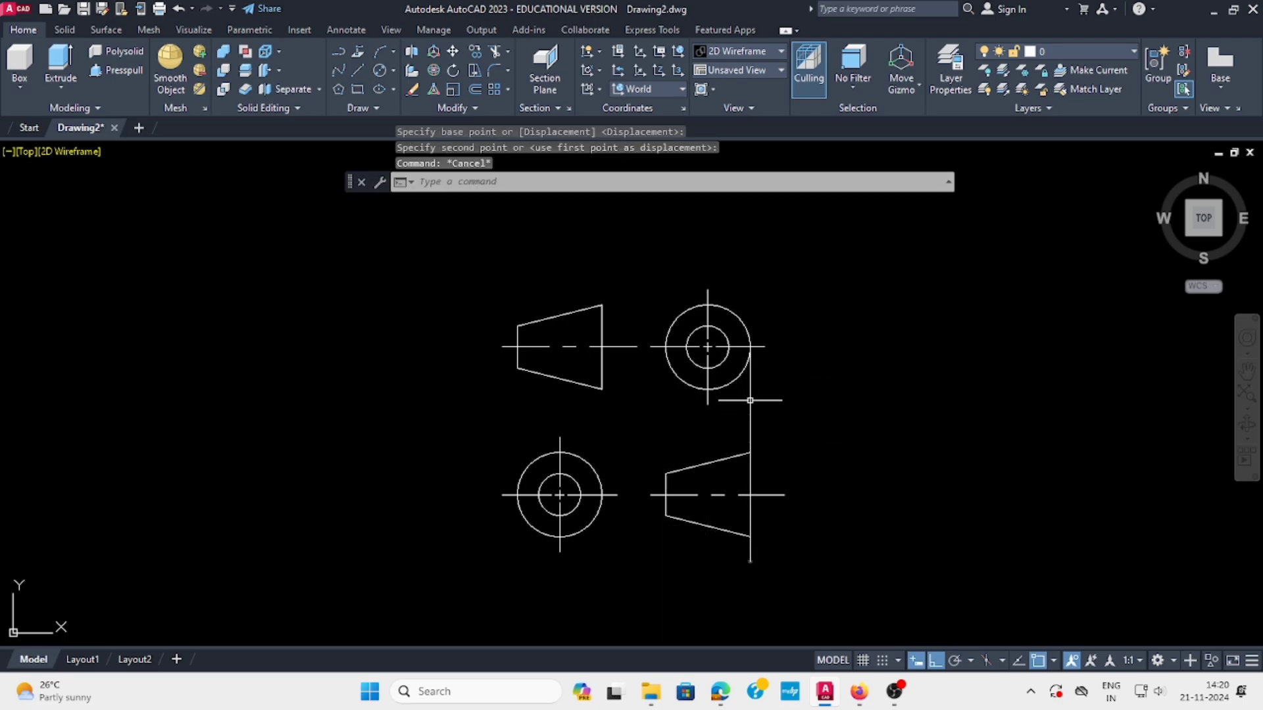
Delete the vertical construction line running down from the upper outer circle's right quadrant.
left_click(750, 399)
key("Delete")
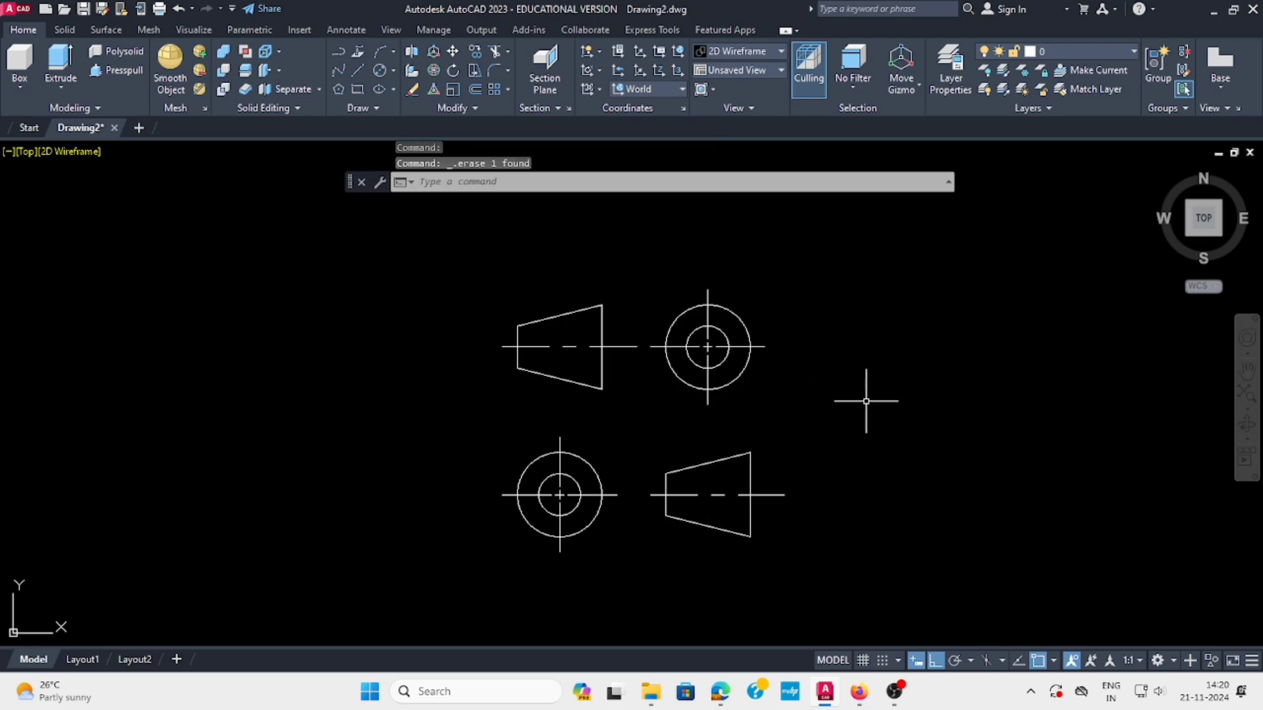
middle_click_drag(766, 290, 765, 311)
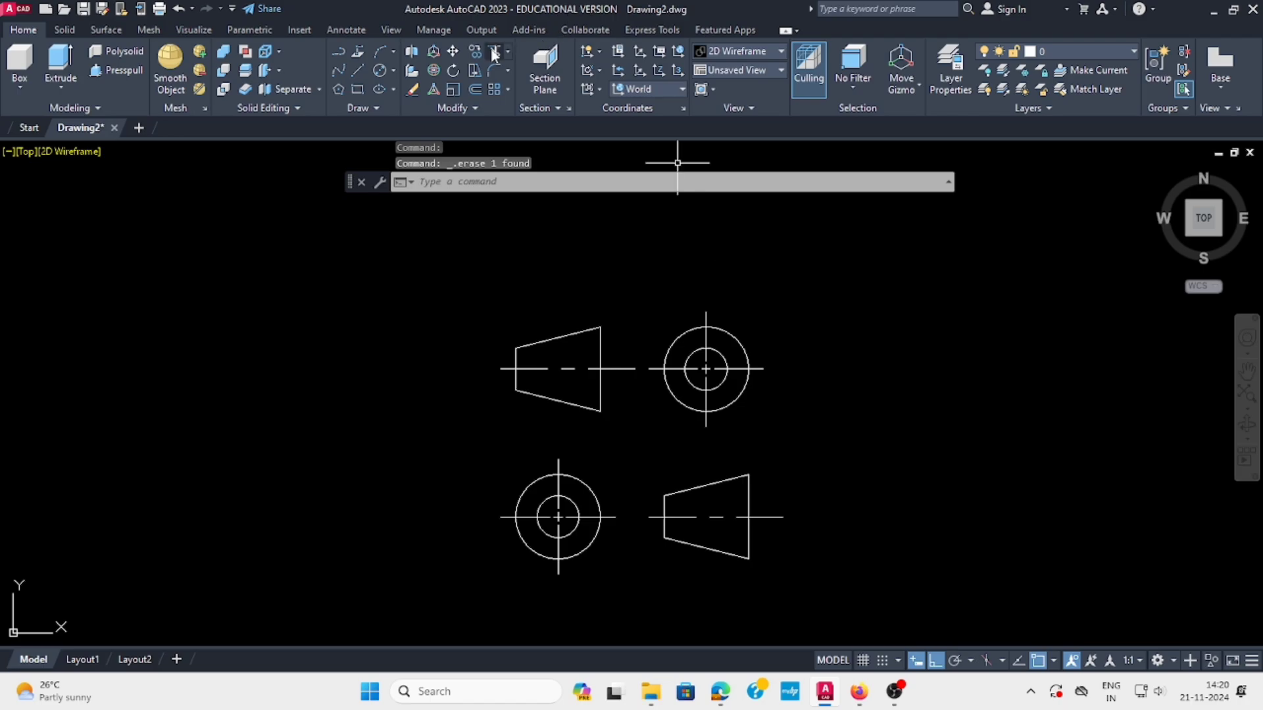
Add a linear dimension to the upper trapezoid's short left edge, placing it to the left of the shape.
left_click(346, 30)
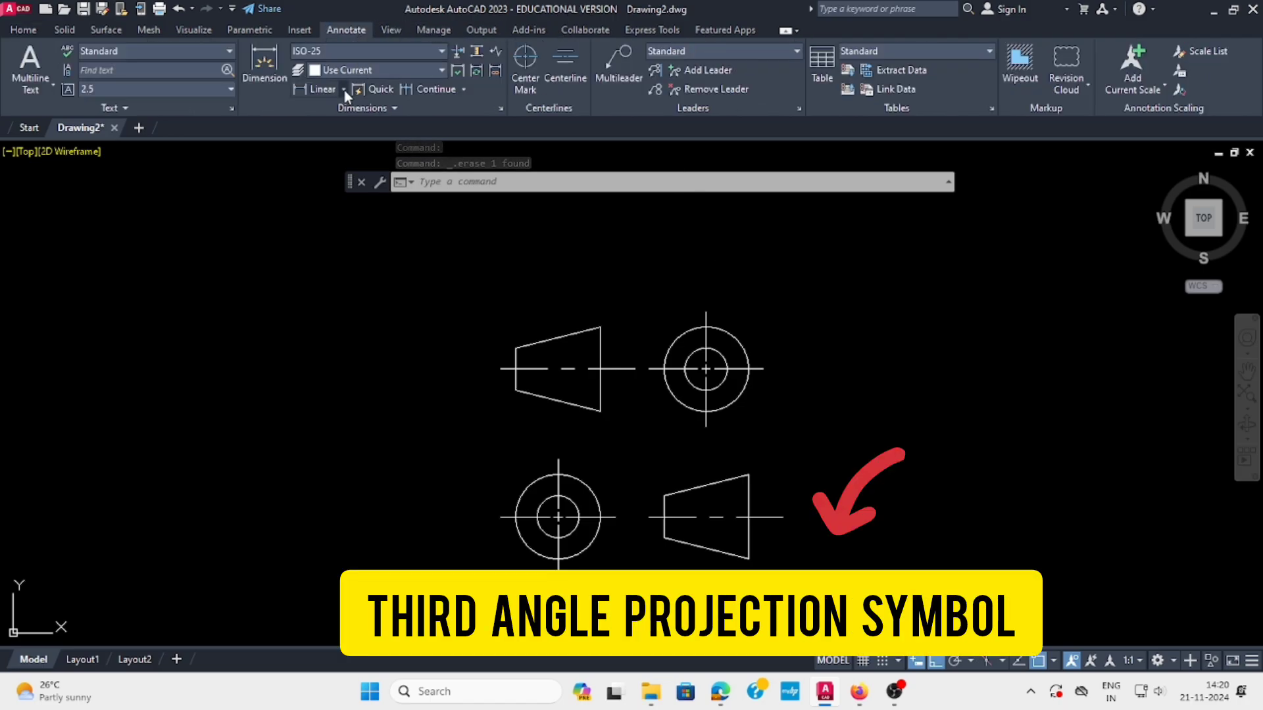
left_click(344, 89)
left_click(337, 116)
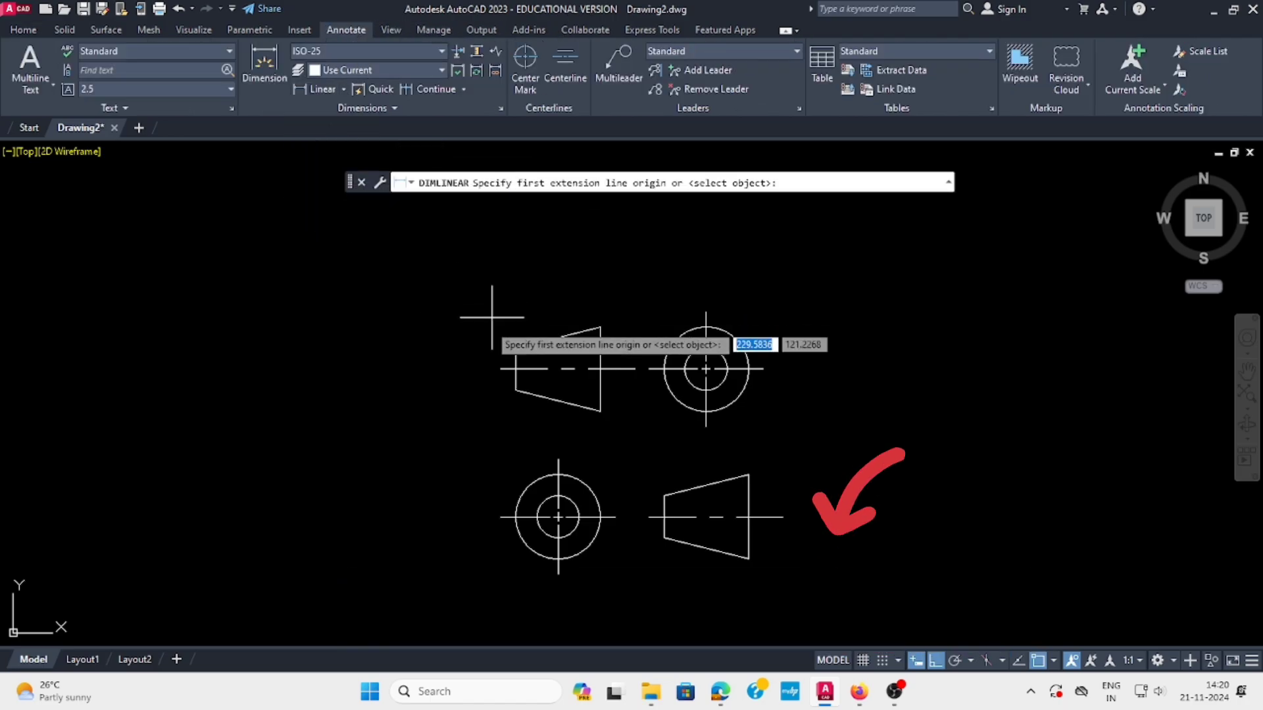
scroll(500, 309, "up", 4)
left_click(557, 334)
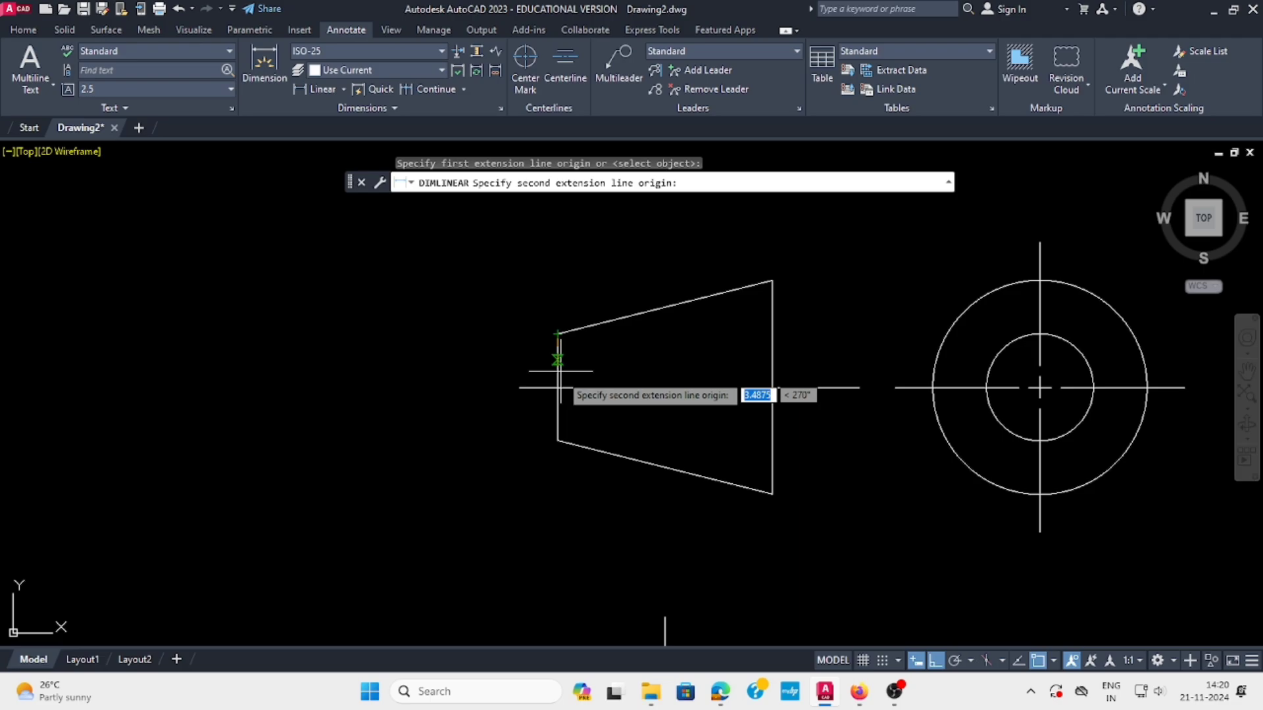
left_click(558, 440)
left_click(471, 431)
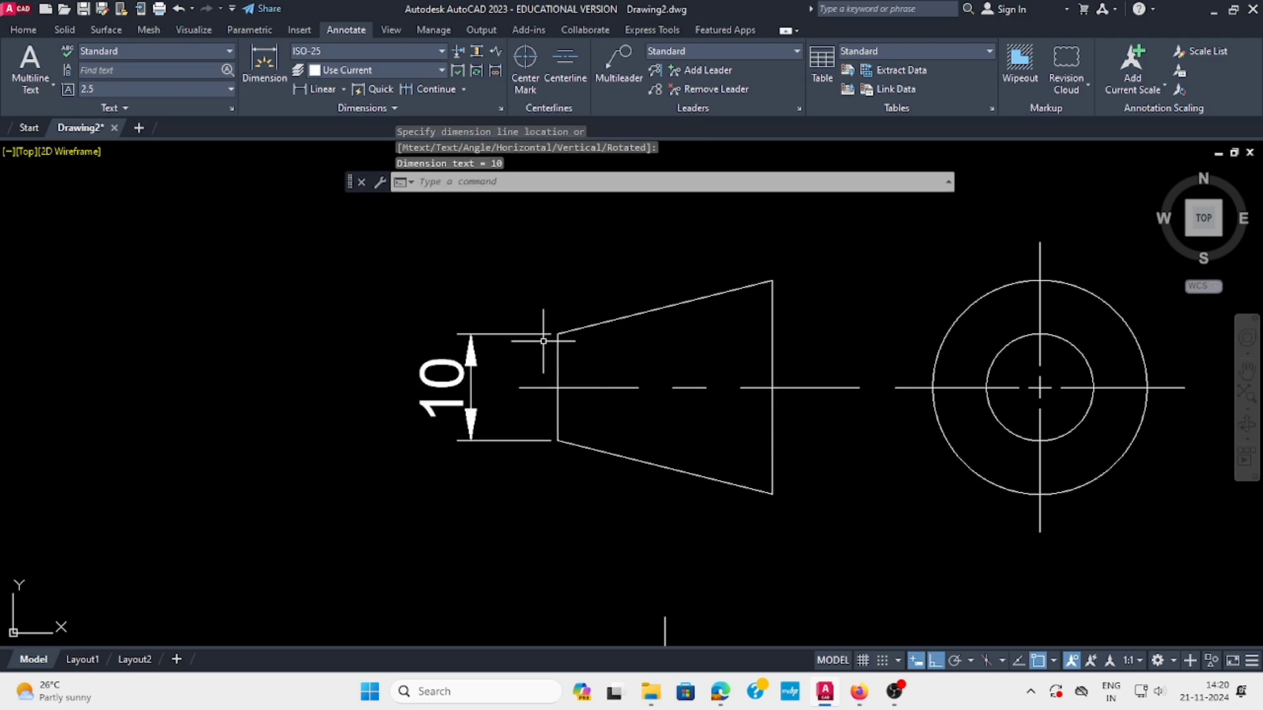
Replace the text of the dimension on the upper trapezoid's short left edge with 0.5d.
key("Escape")
left_click(449, 363)
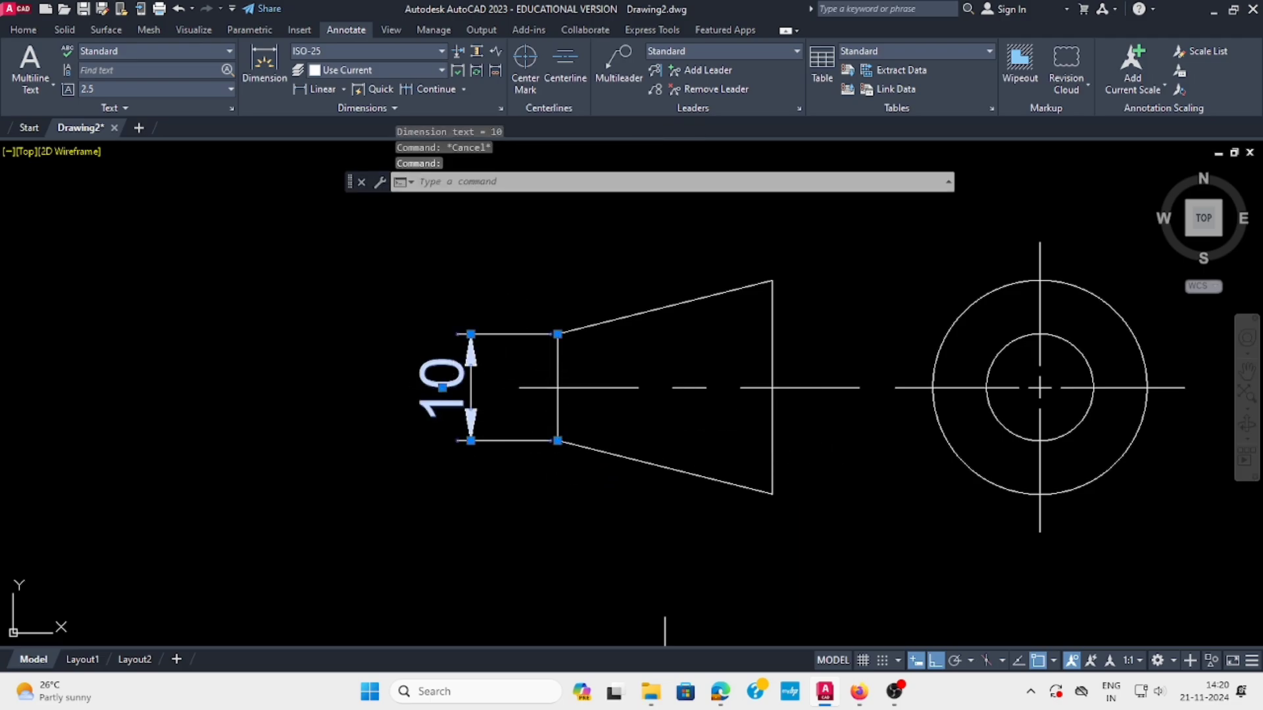
double_click(471, 343)
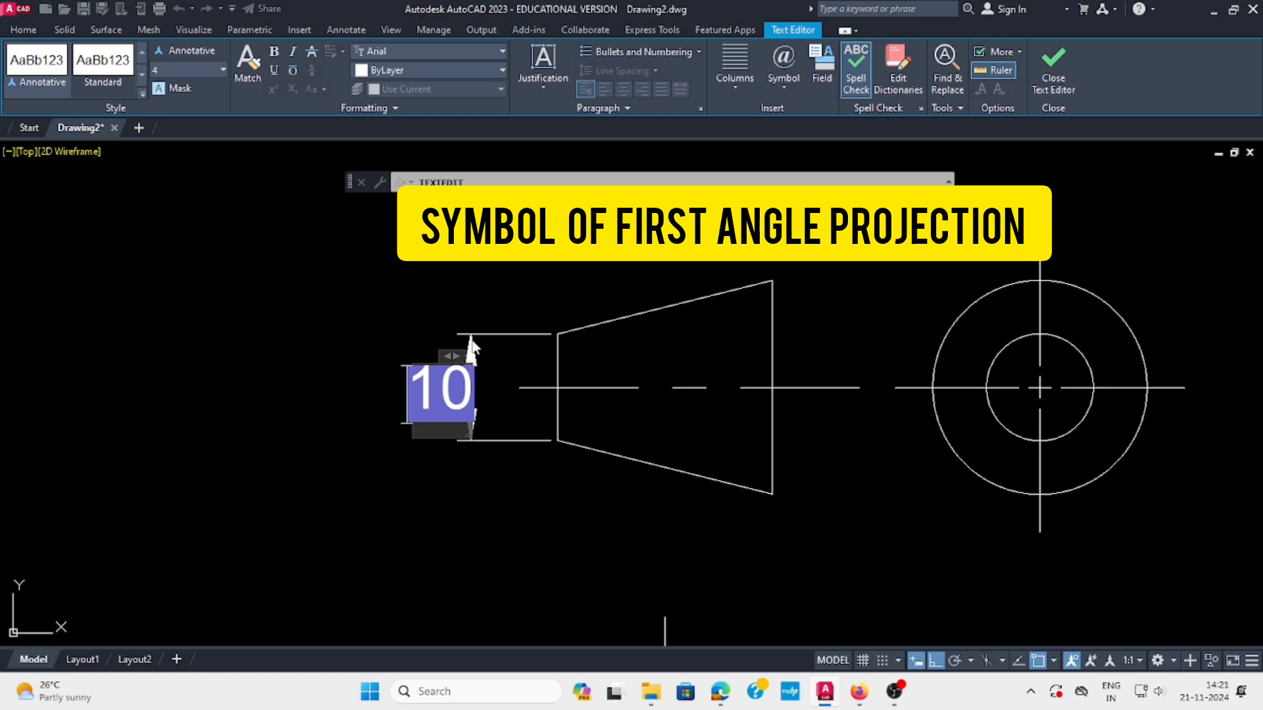
double_click(464, 409)
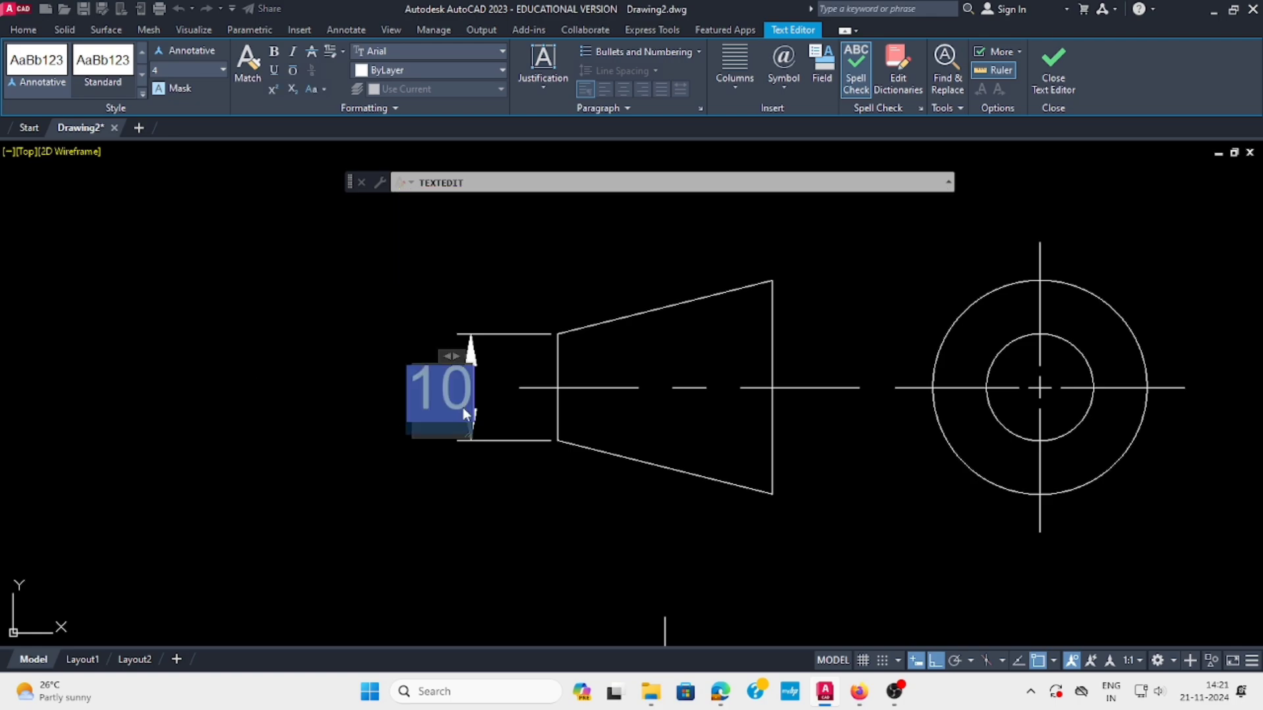
key("Delete")
type("0.")
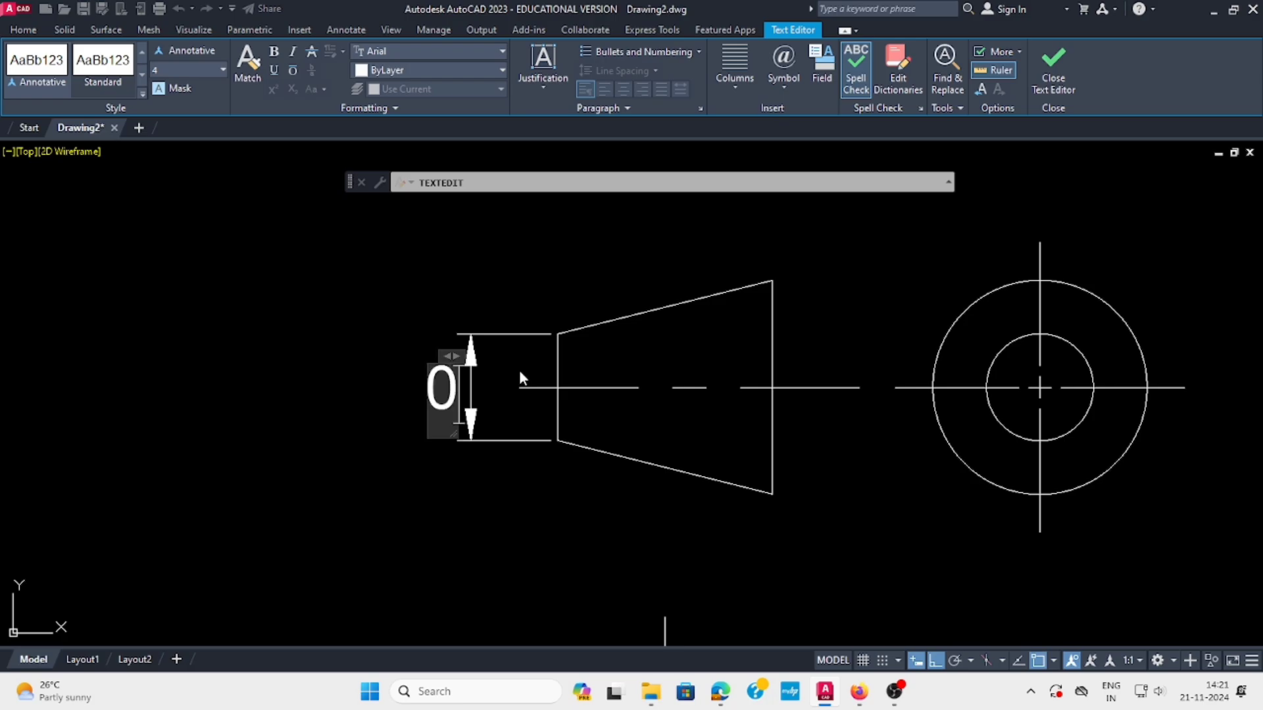
type("5")
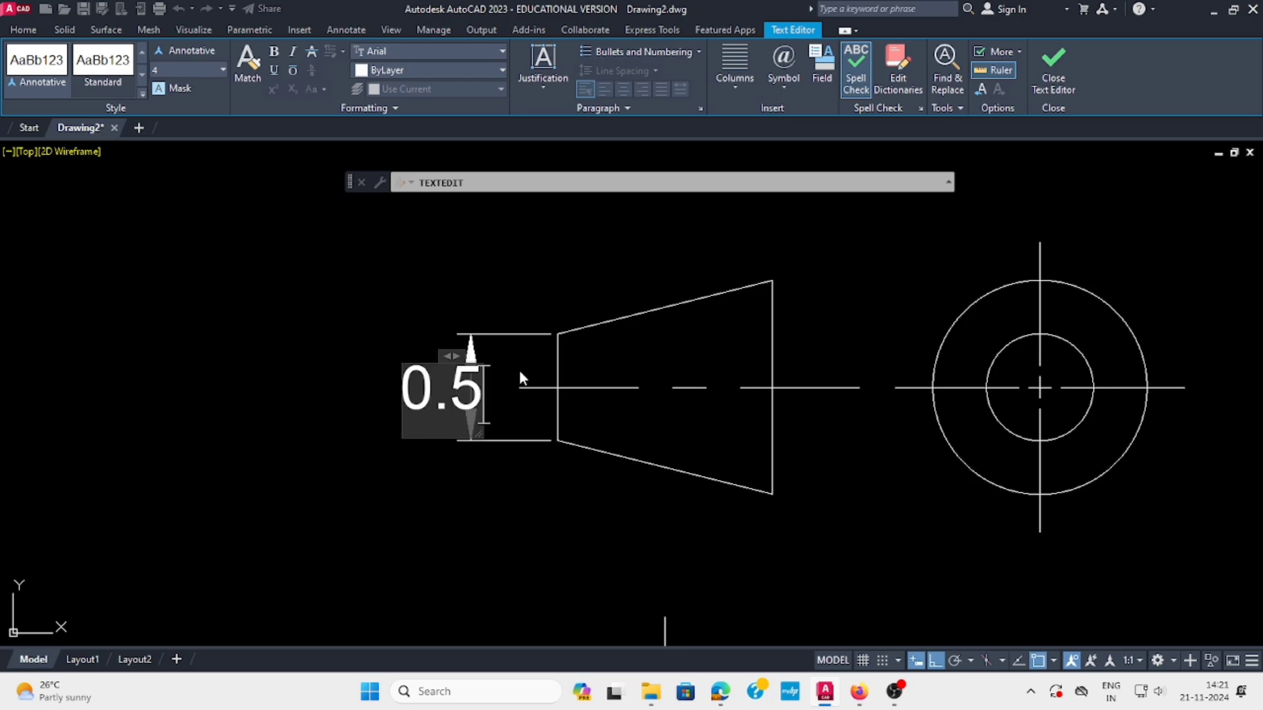
type("d")
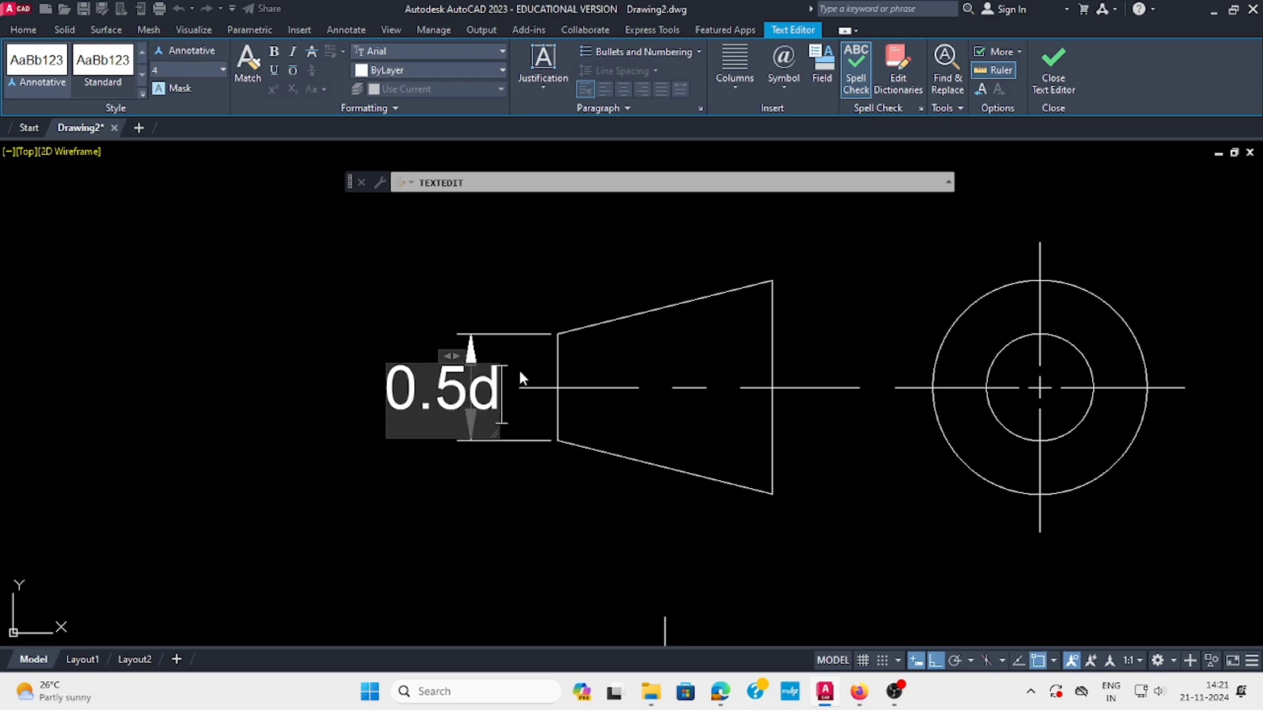
left_click(549, 275)
key("Return")
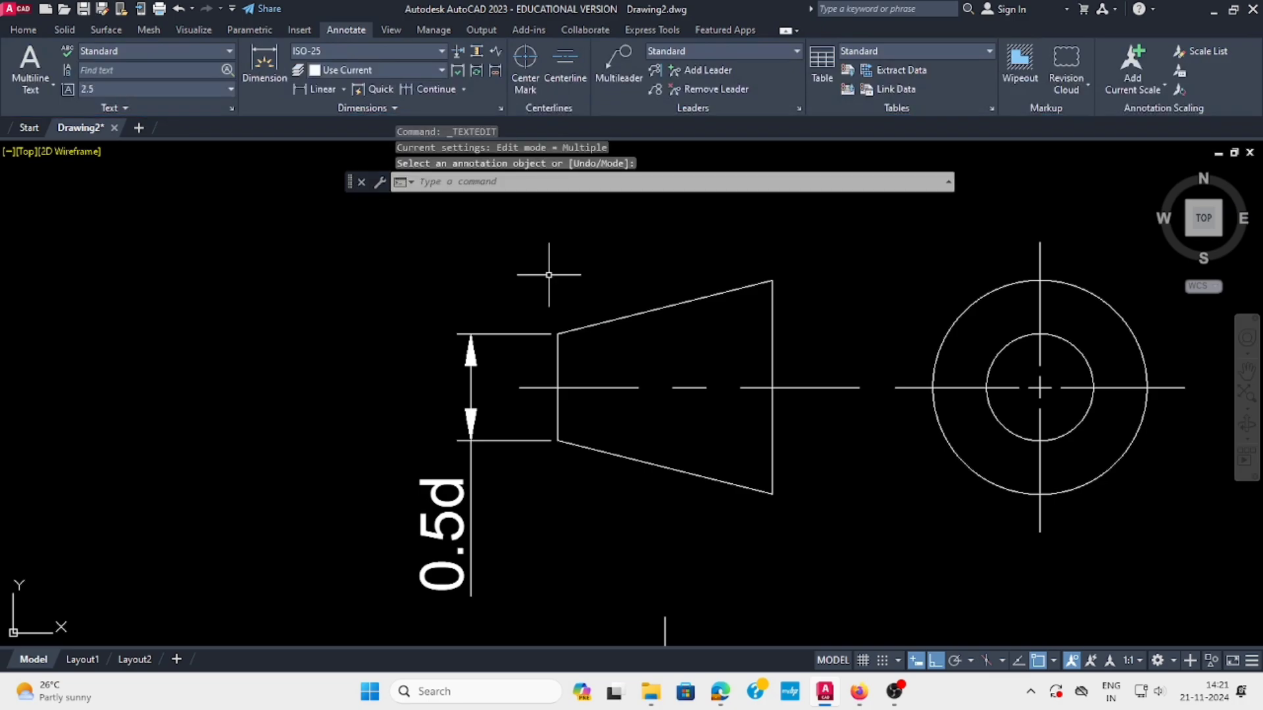
Add a horizontal linear dimension across the upper trapezoid's length between its lower corners, placing it below the shape.
scroll(441, 386, "down", 5)
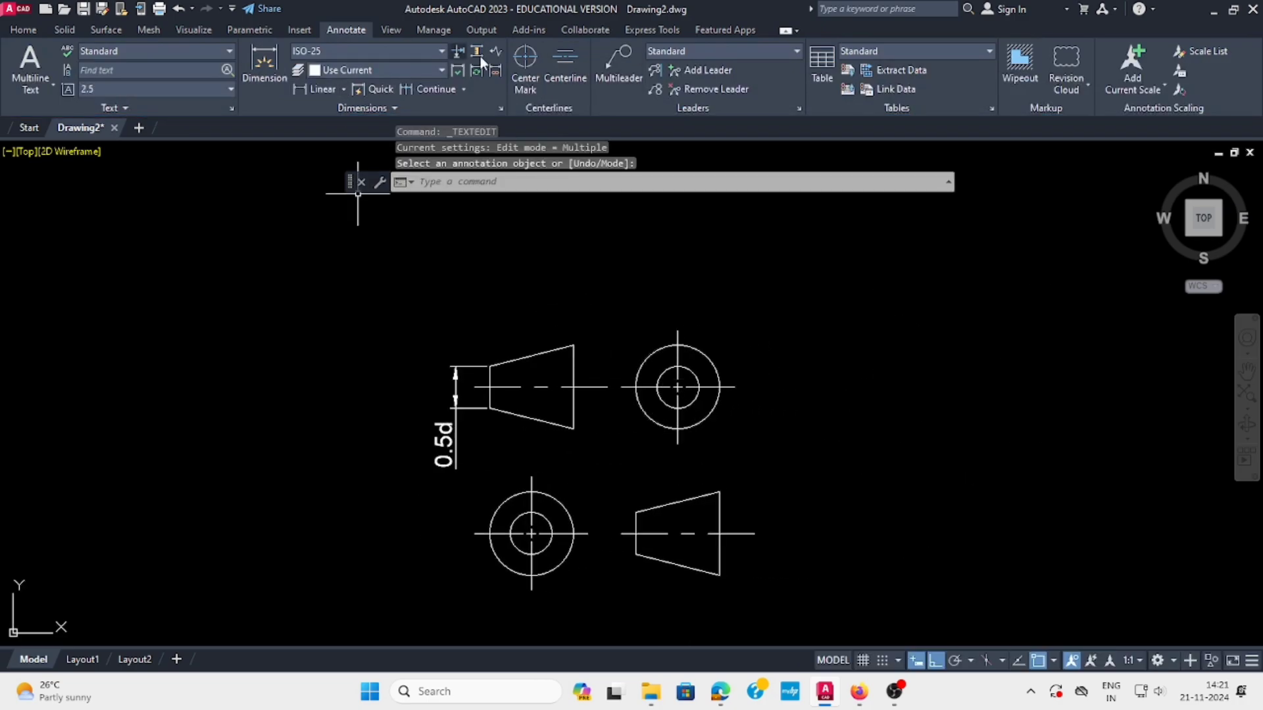
mouse_move(557, 250)
middle_mouse_down()
mouse_move(539, 265)
mouse_move(526, 251)
middle_mouse_up()
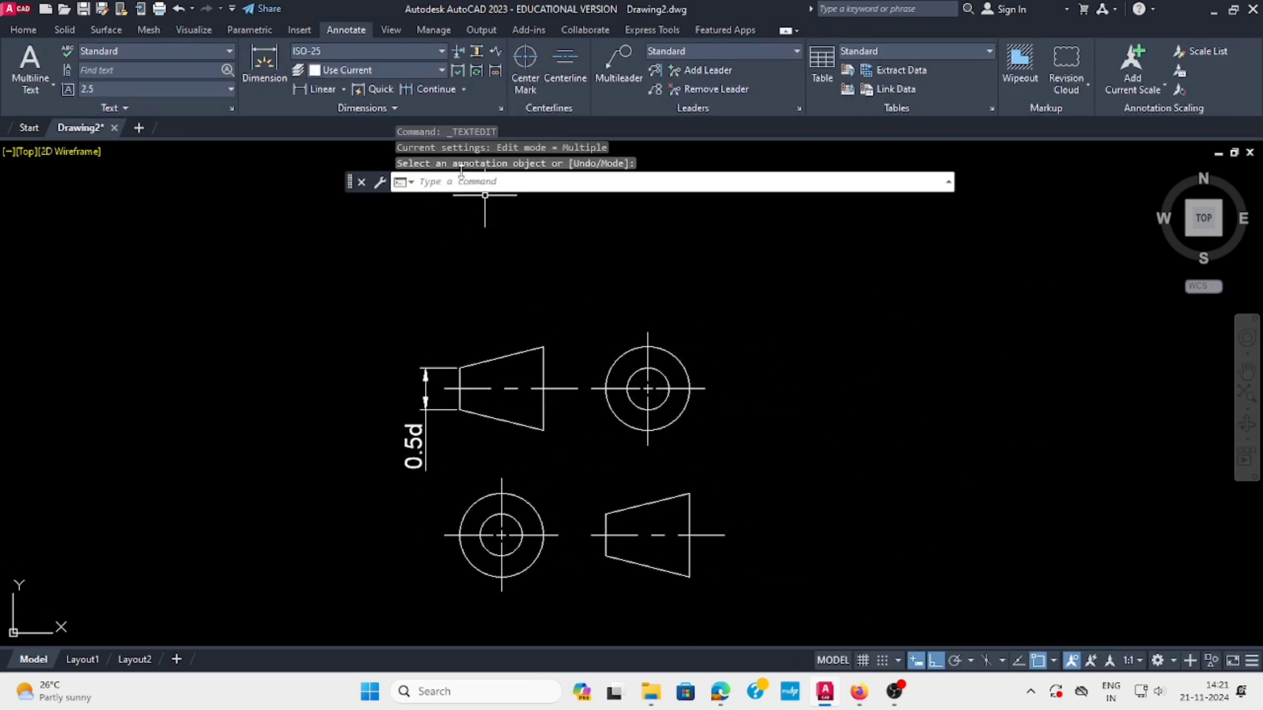
left_click(343, 89)
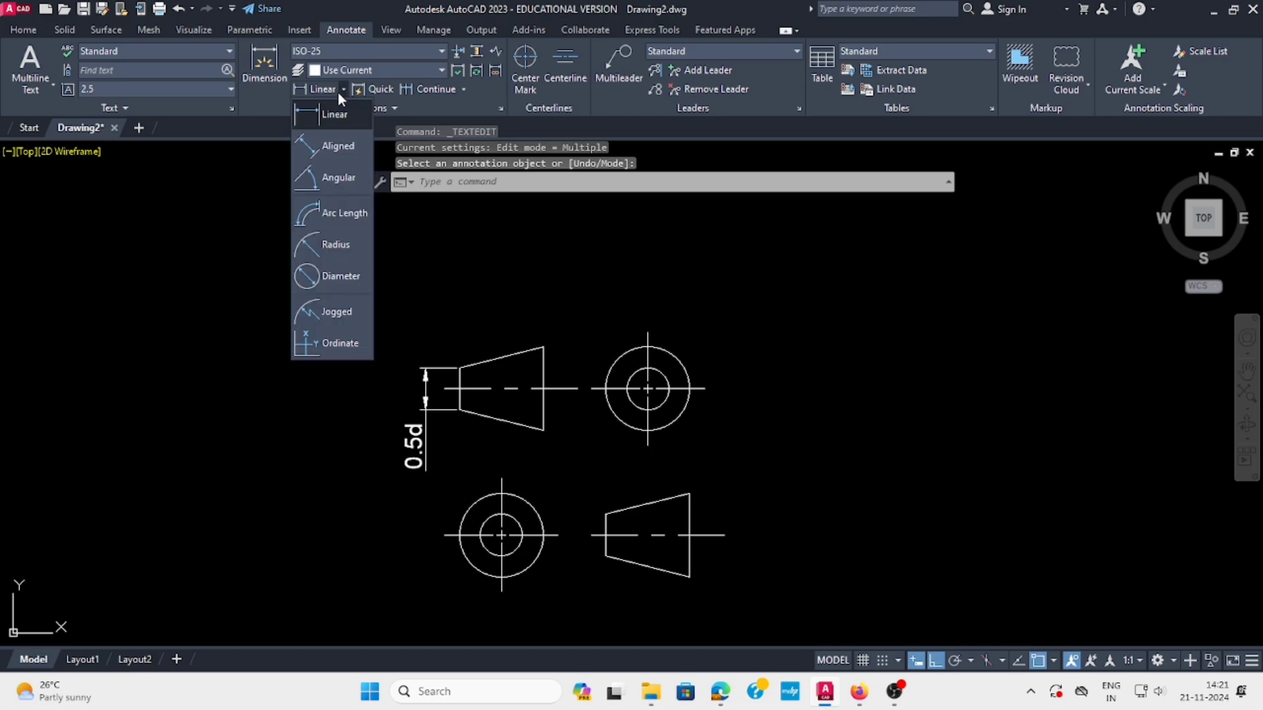
left_click(325, 116)
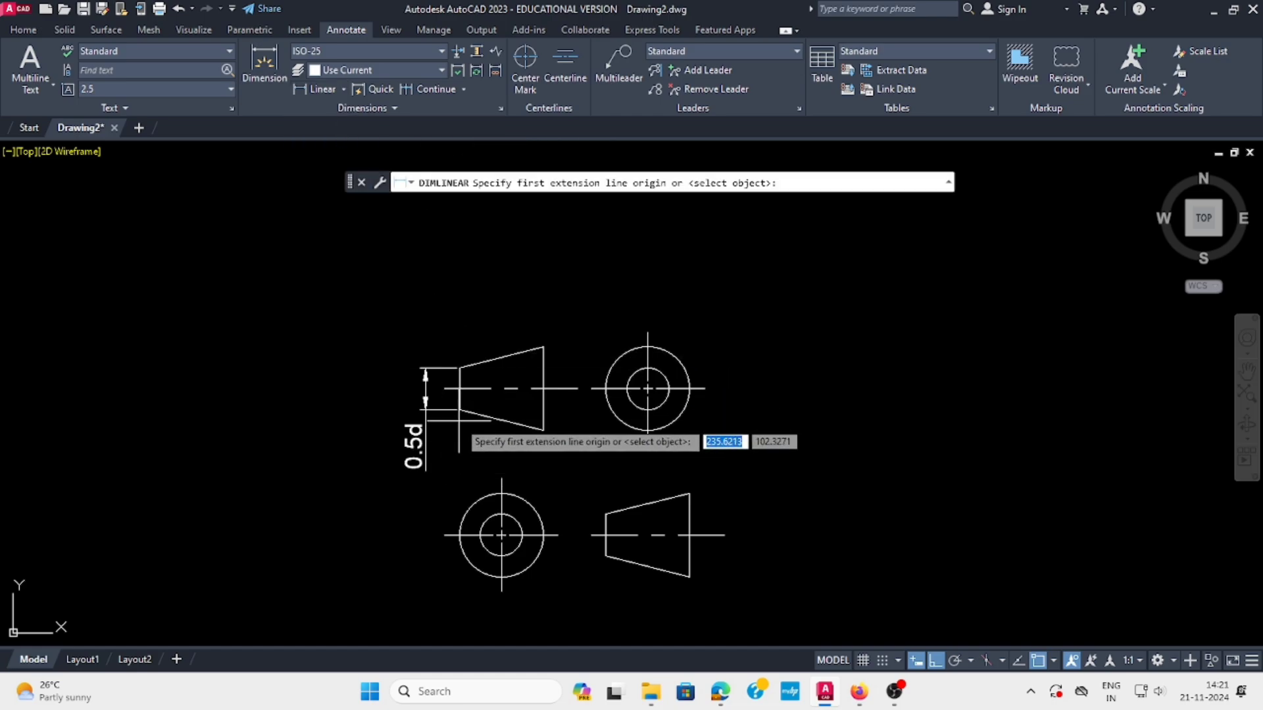
left_click(459, 409)
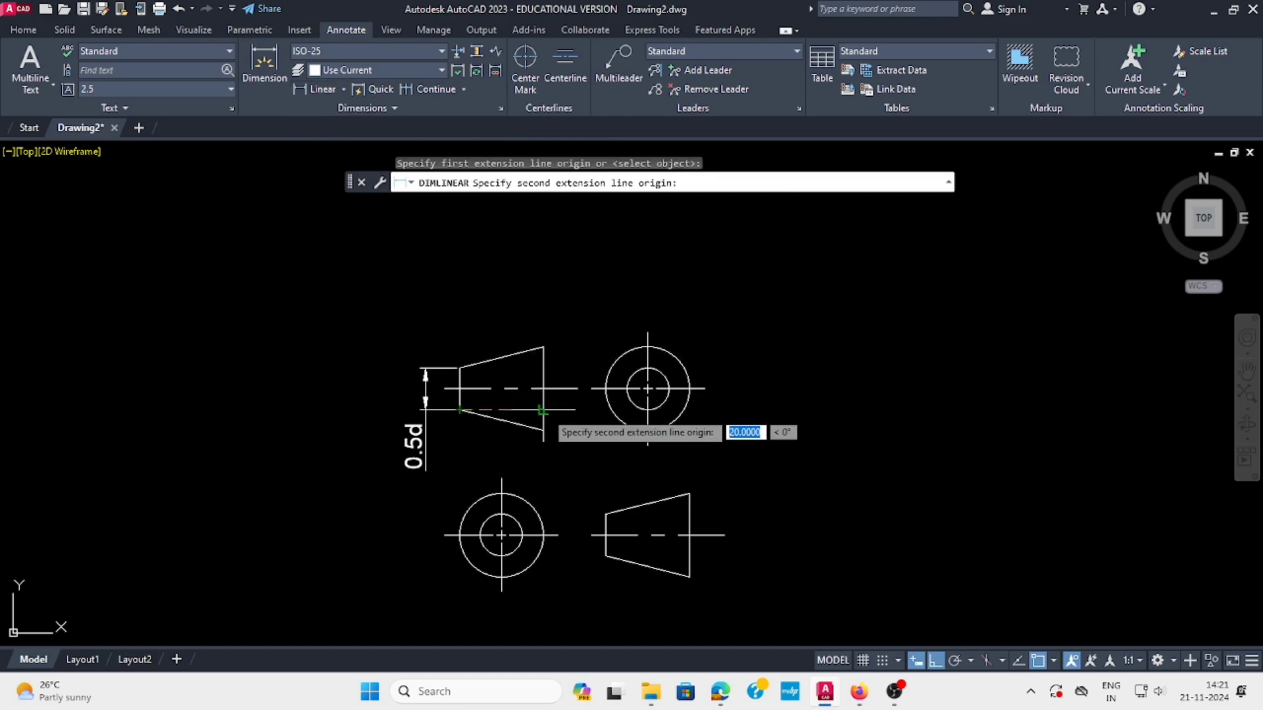
left_click(538, 428)
left_click(536, 469)
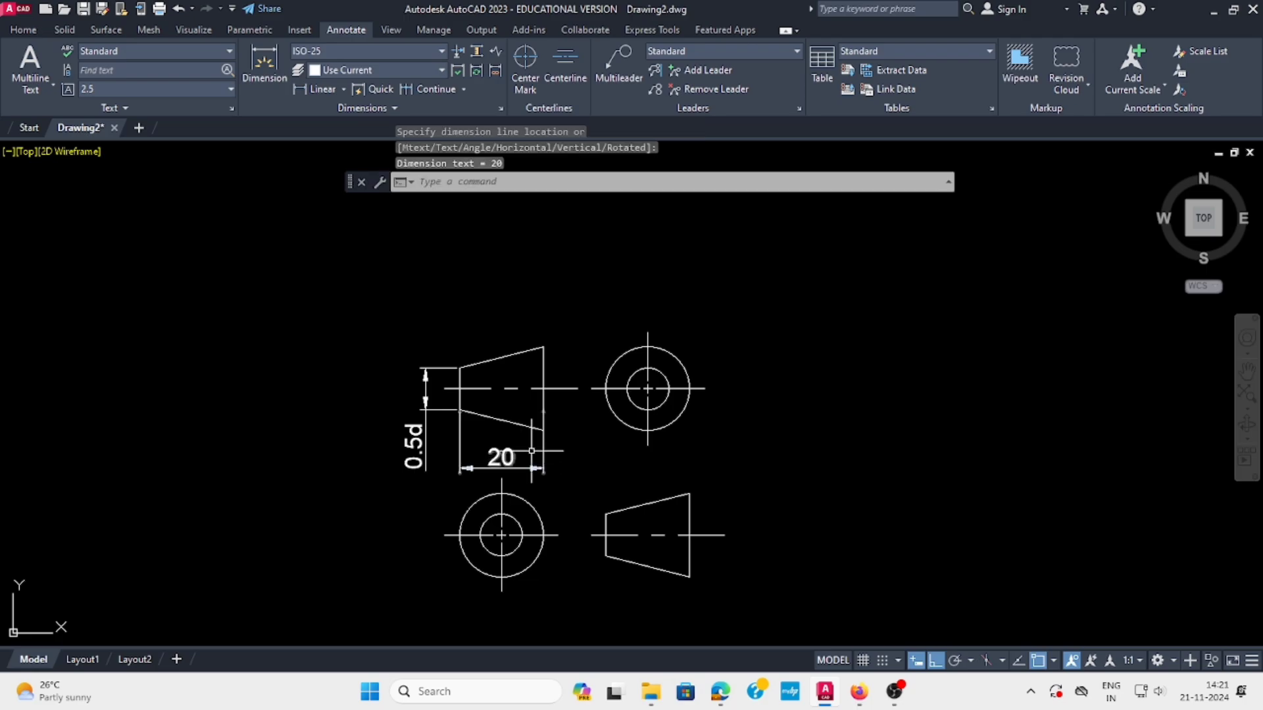
key("Escape")
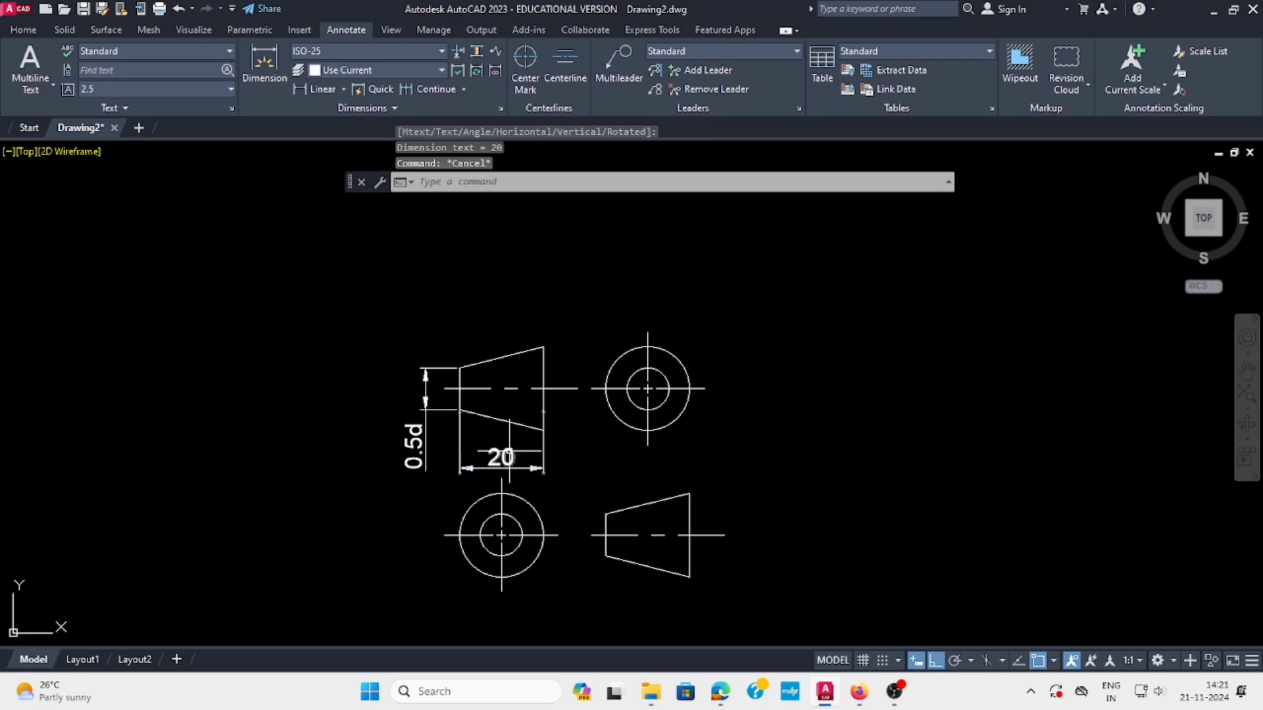
Replace the text of the horizontal dimension below the upper trapezoid with d.
double_click(505, 461)
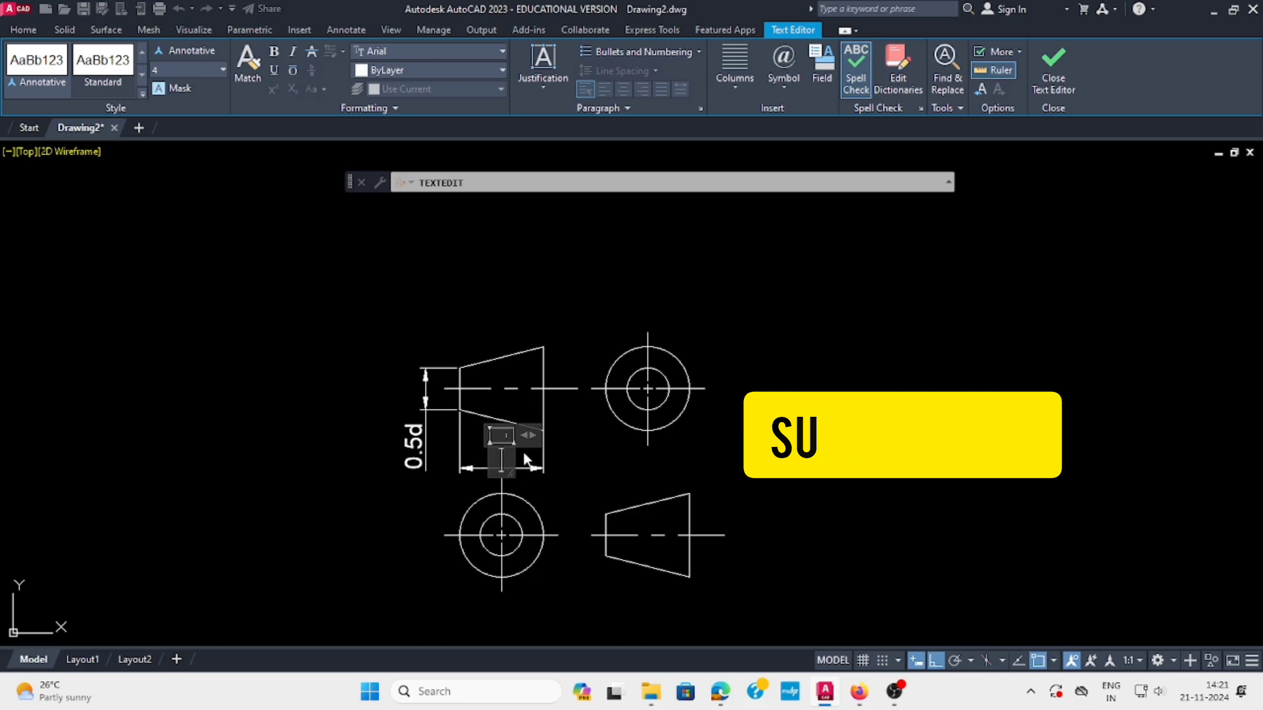
key("Delete")
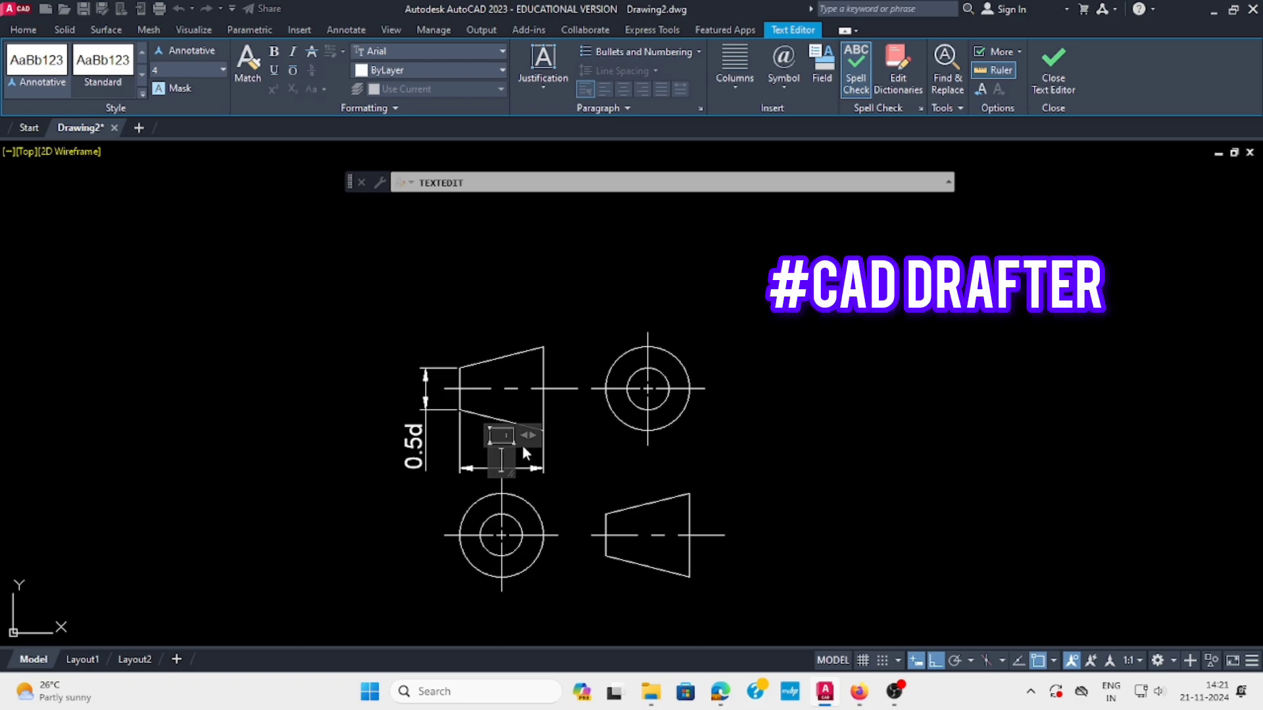
left_click(665, 446)
key("Escape")
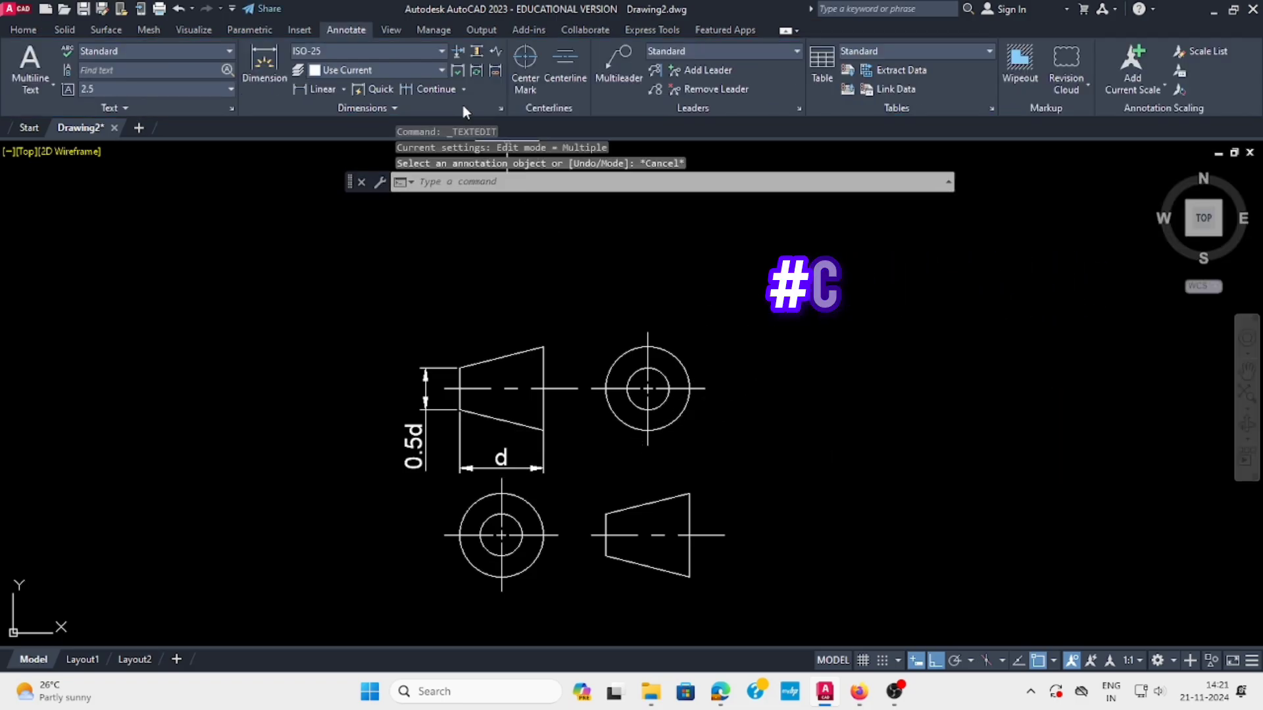
Add a linear dimension from the upper trapezoid's top right corner to the top quadrant of the upper outer circle, placing it above both.
left_click(344, 89)
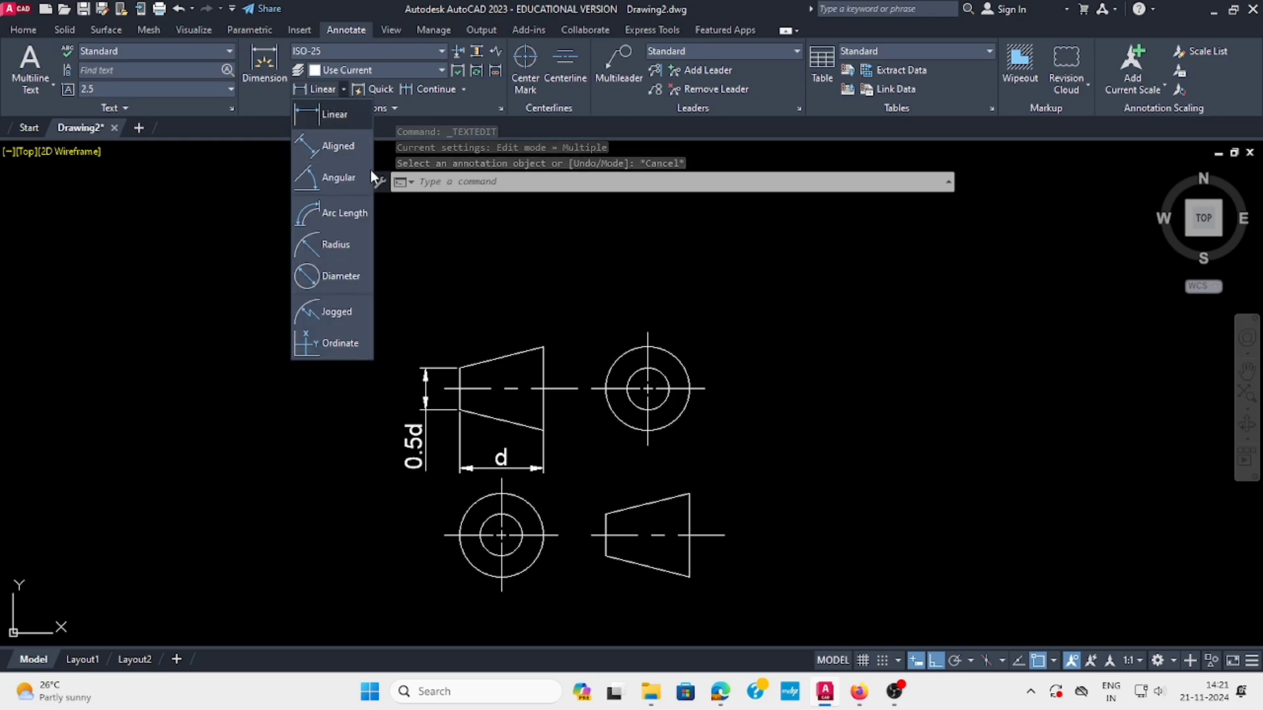
left_click(337, 115)
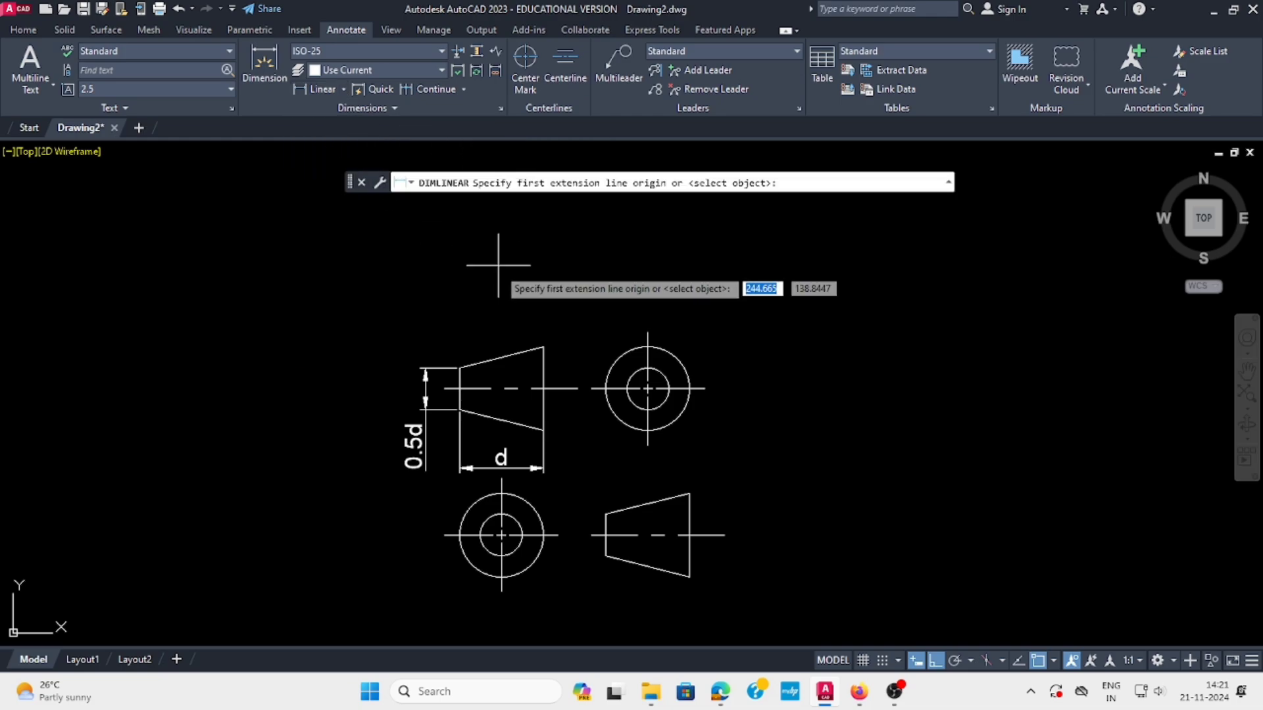
left_click(543, 347)
left_click(648, 347)
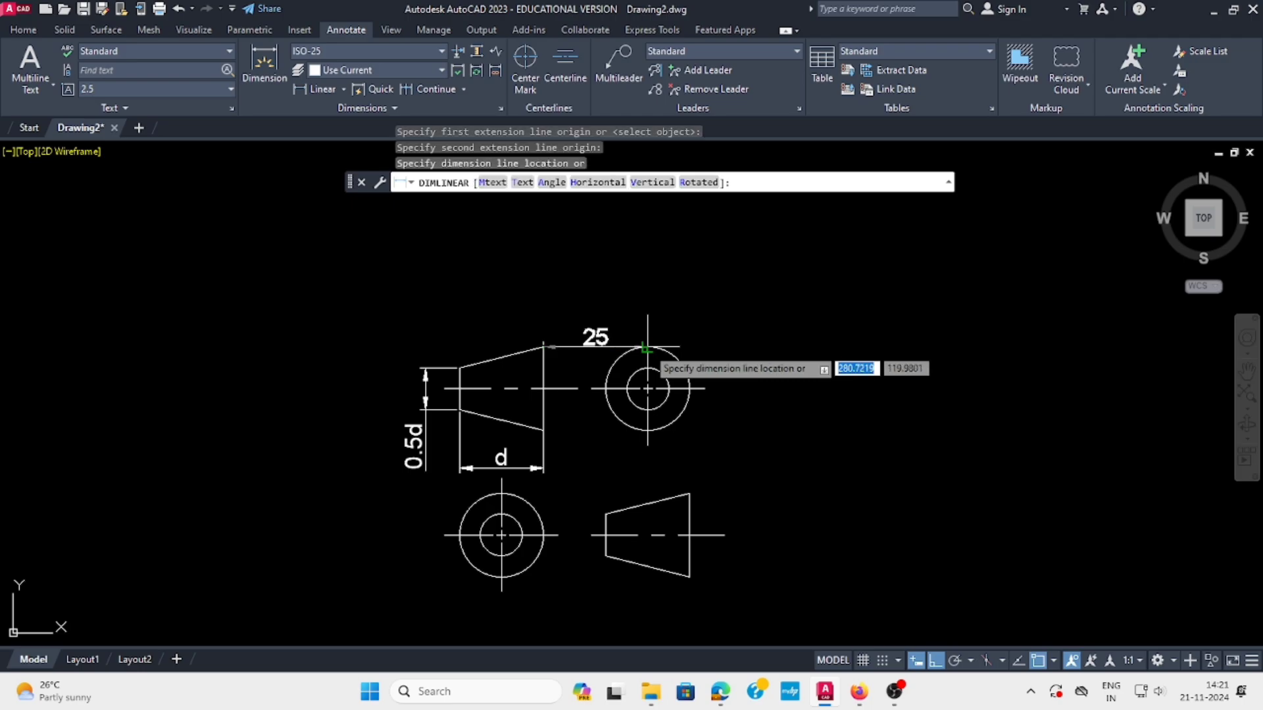
left_click(636, 300)
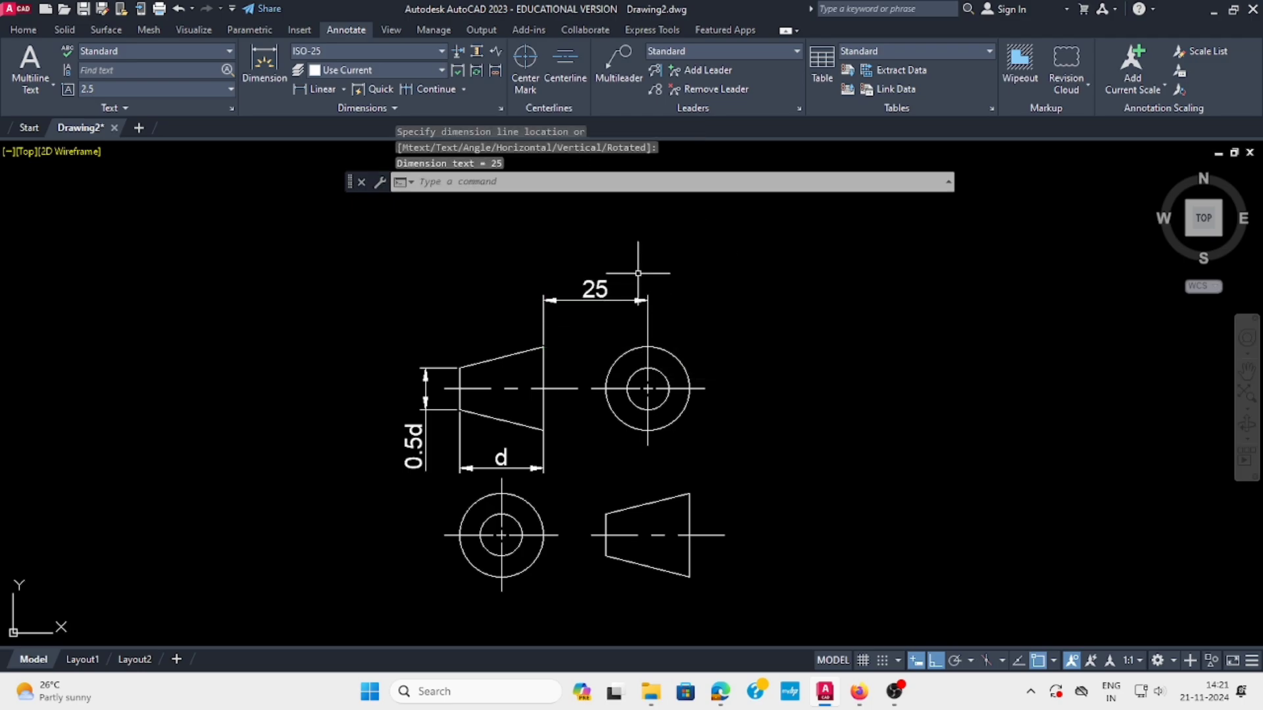
key("Escape")
Replace the text of the dimension between the upper trapezoid and the upper circles with 1.25d.
double_click(600, 290)
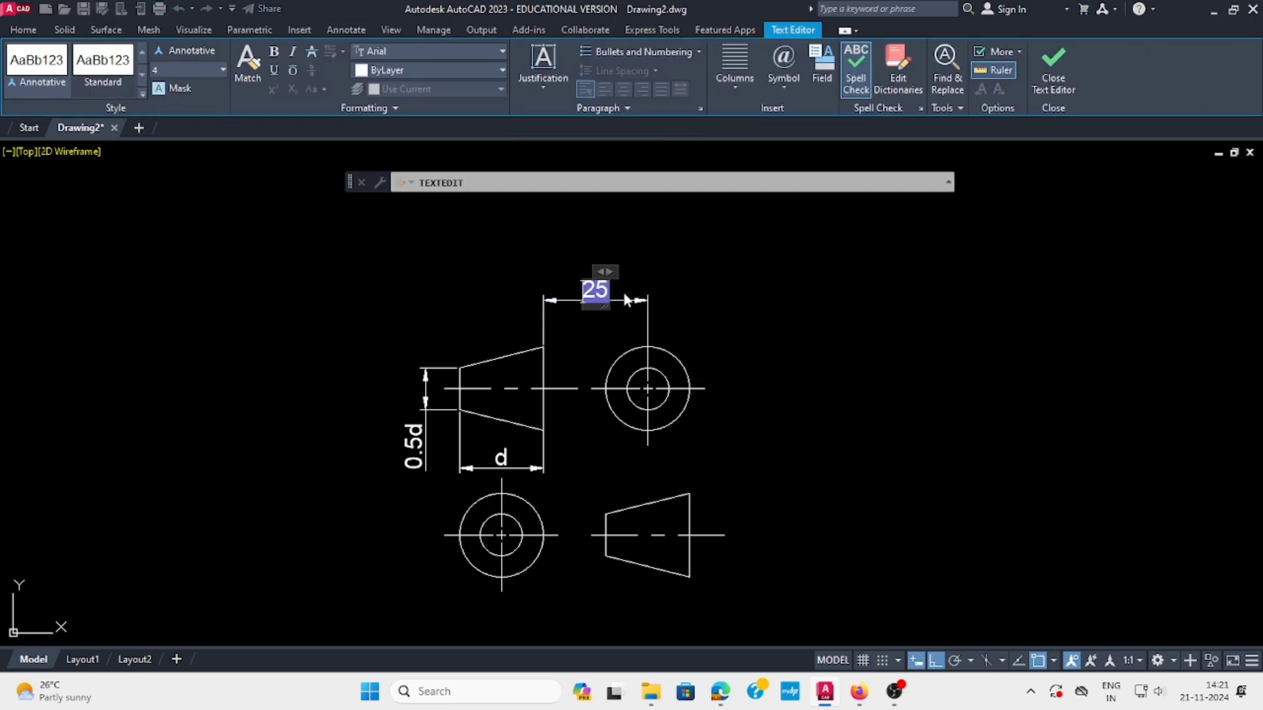
left_click(627, 301)
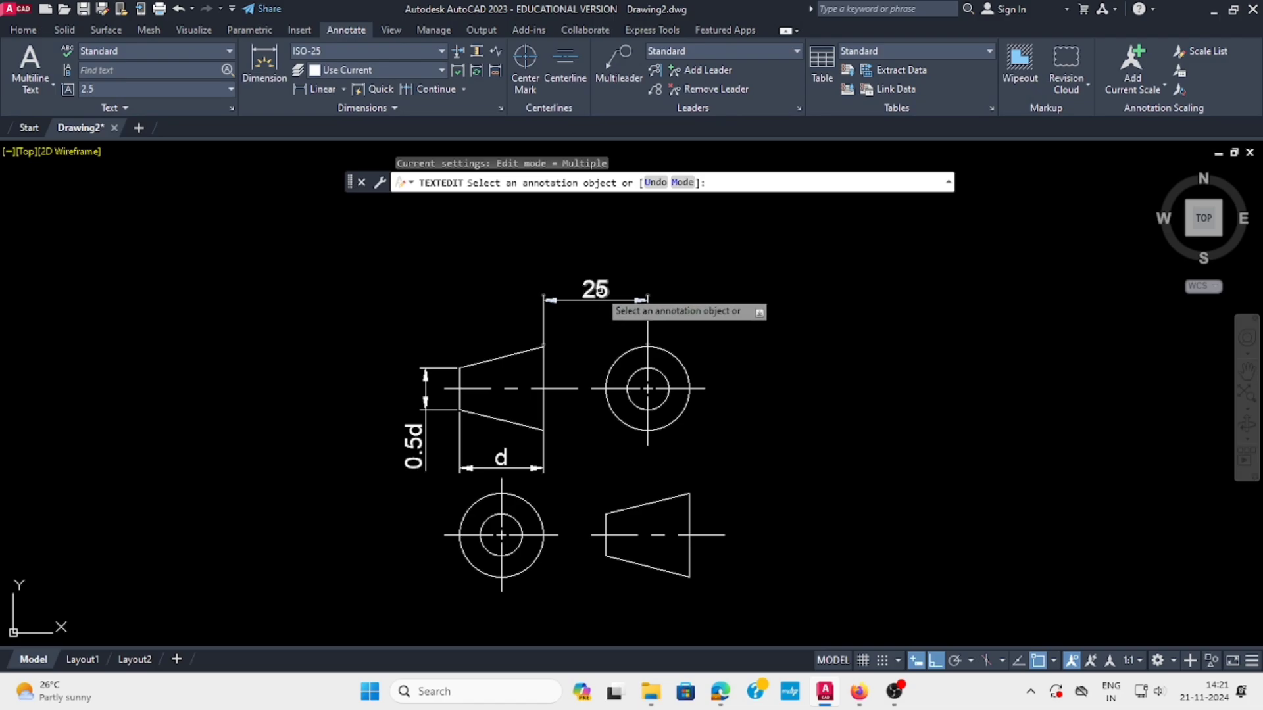
left_click(600, 290)
left_click(612, 296)
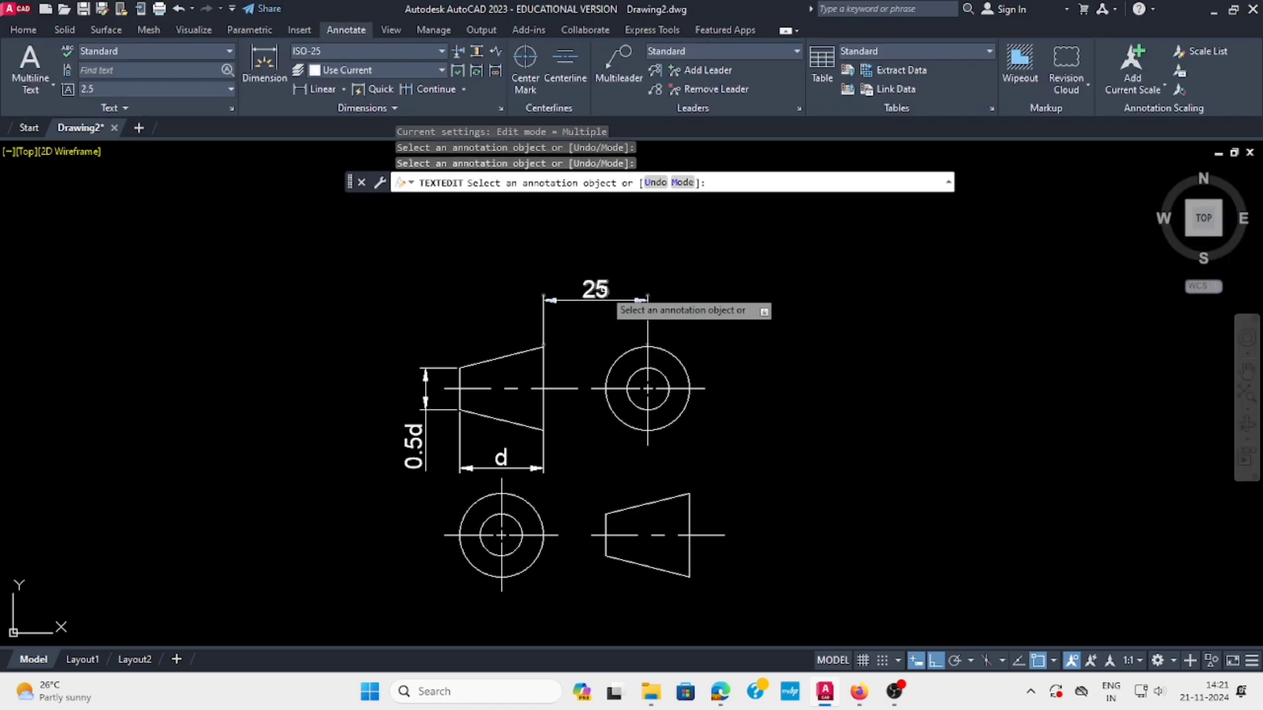
left_click(597, 290)
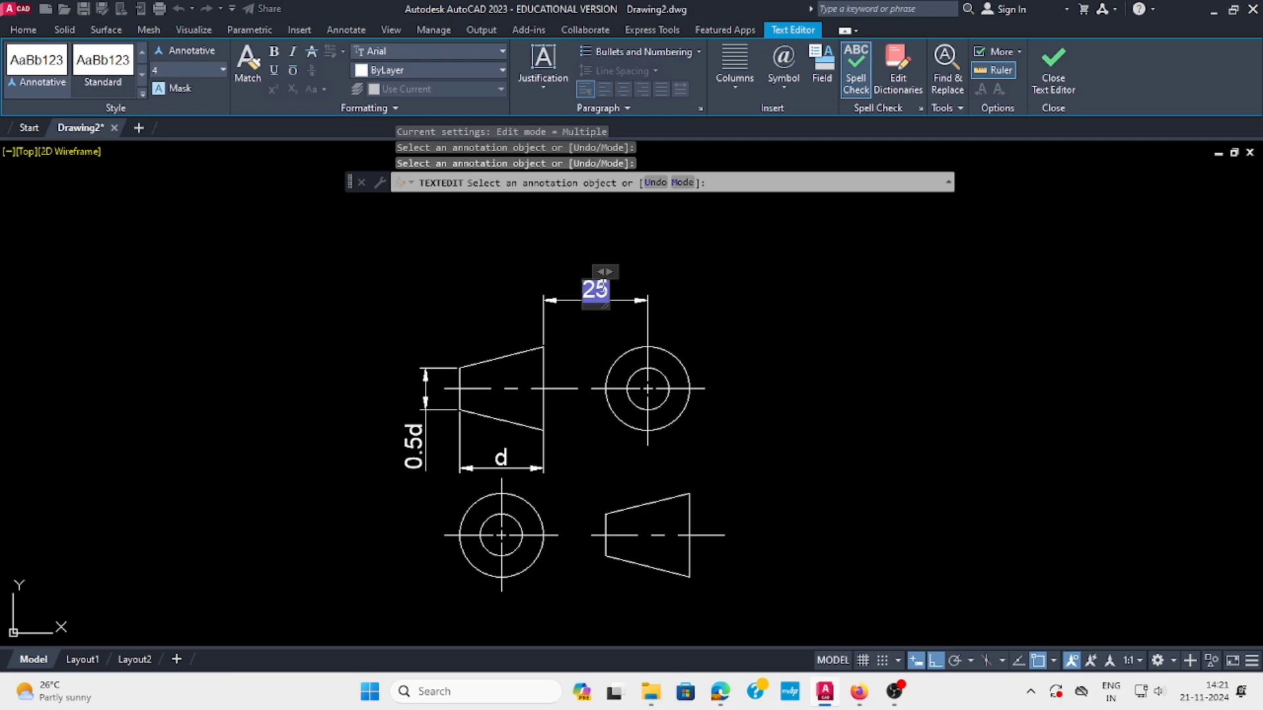
key("Delete")
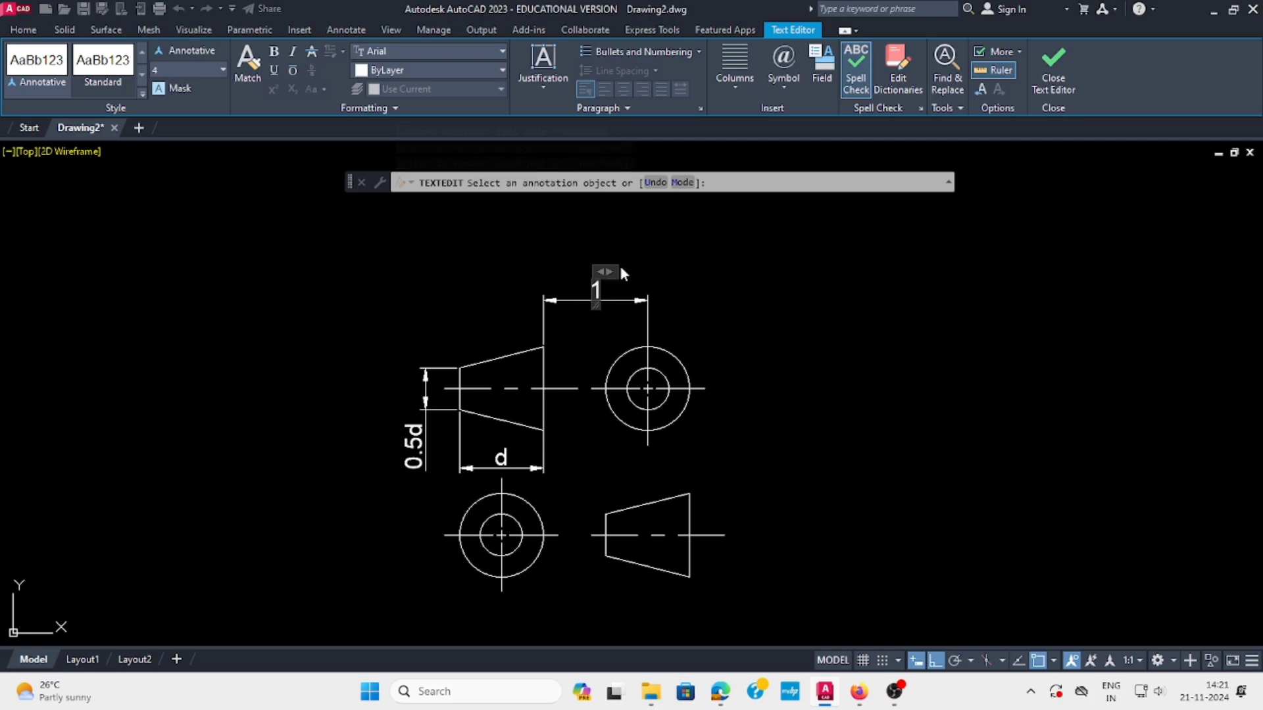
type("1.25d")
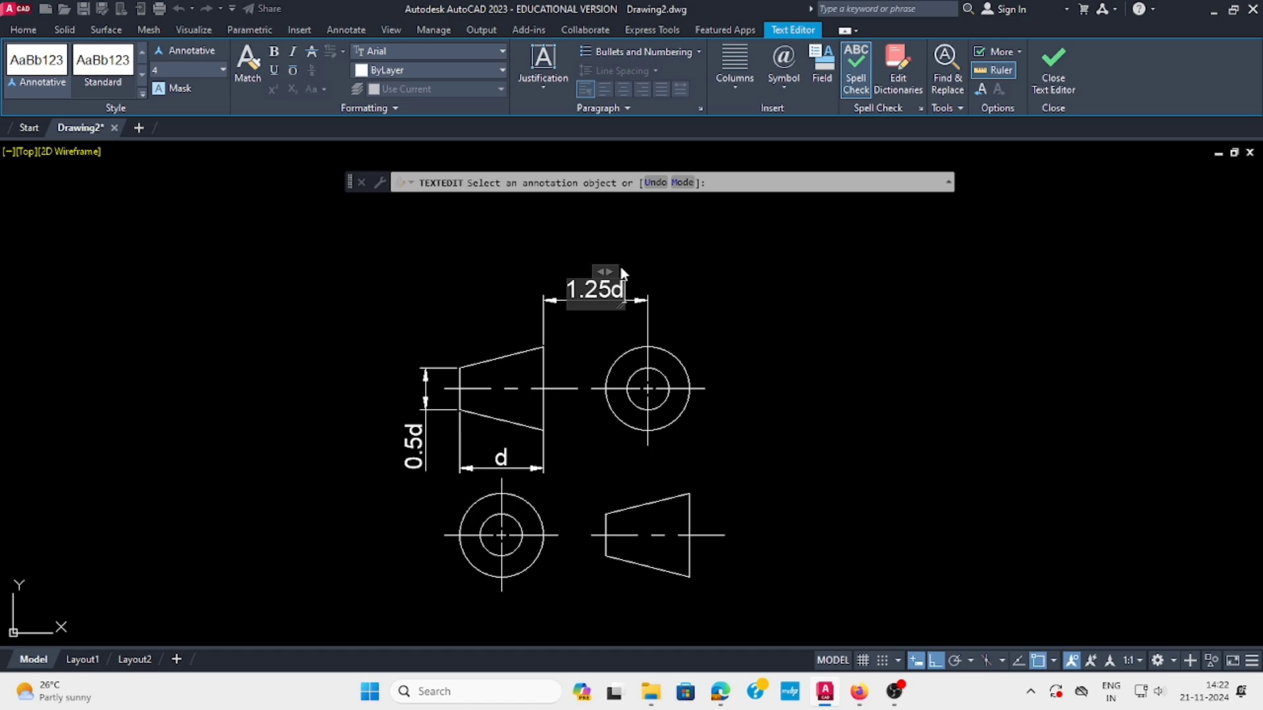
left_click(717, 372)
key("Escape")
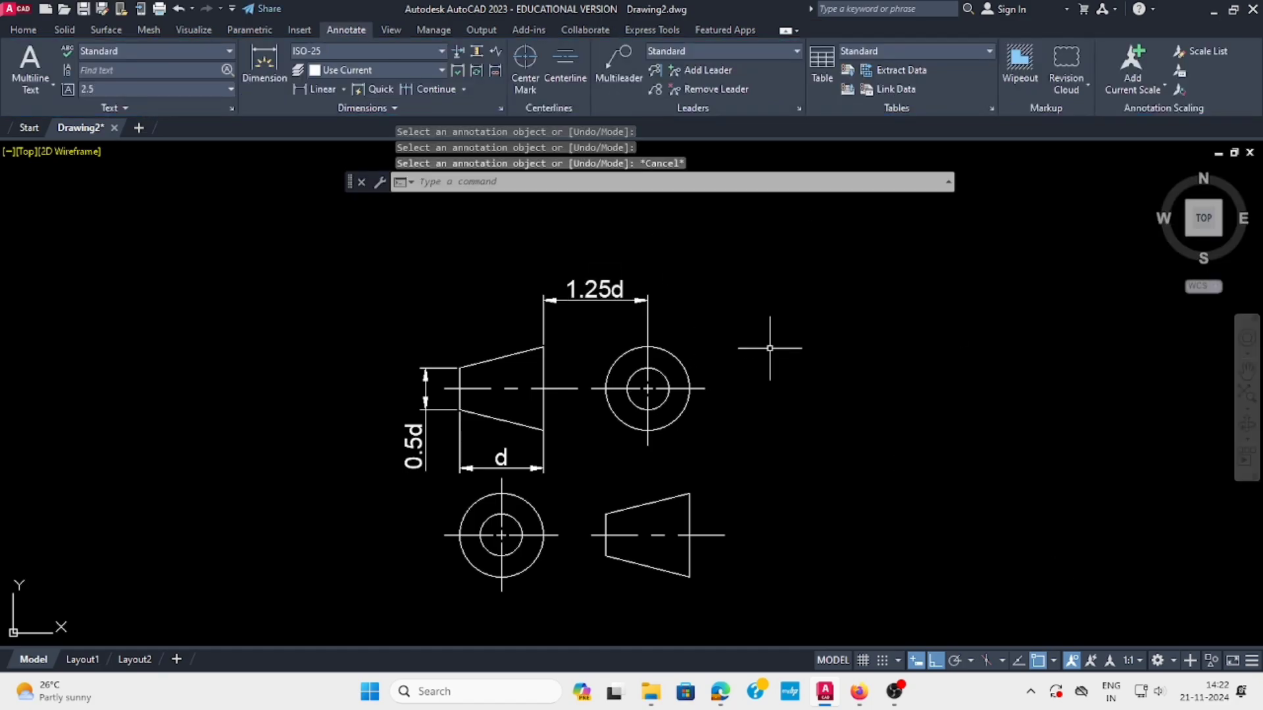
Add a diameter dimension to the upper outer circle, placing its text outside to the upper right of the circle.
left_click(342, 89)
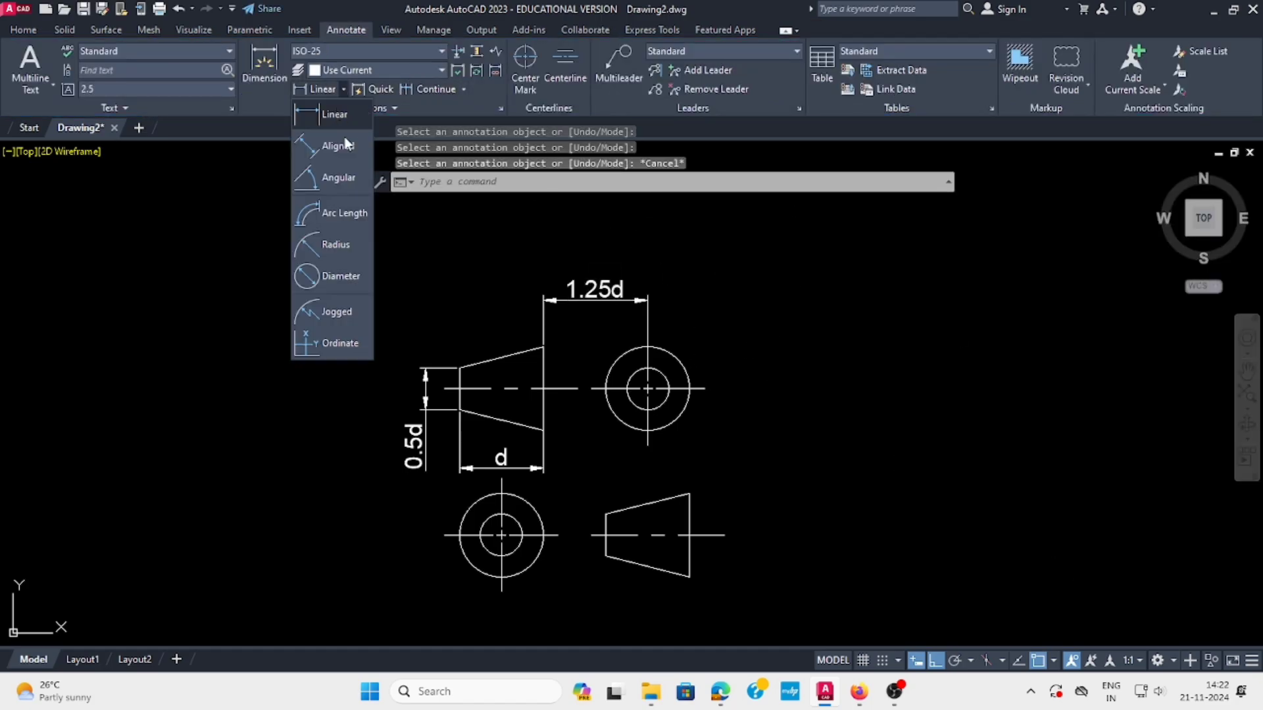
left_click(340, 276)
left_click(670, 357)
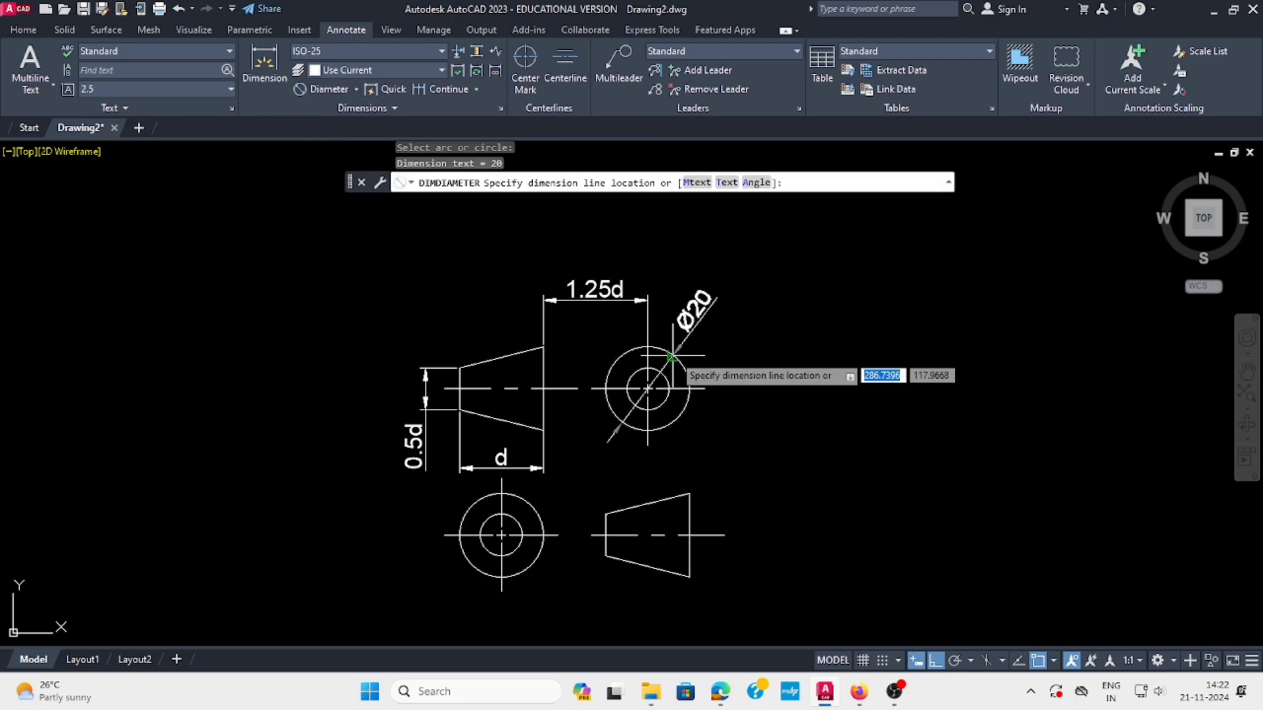
left_click(738, 318)
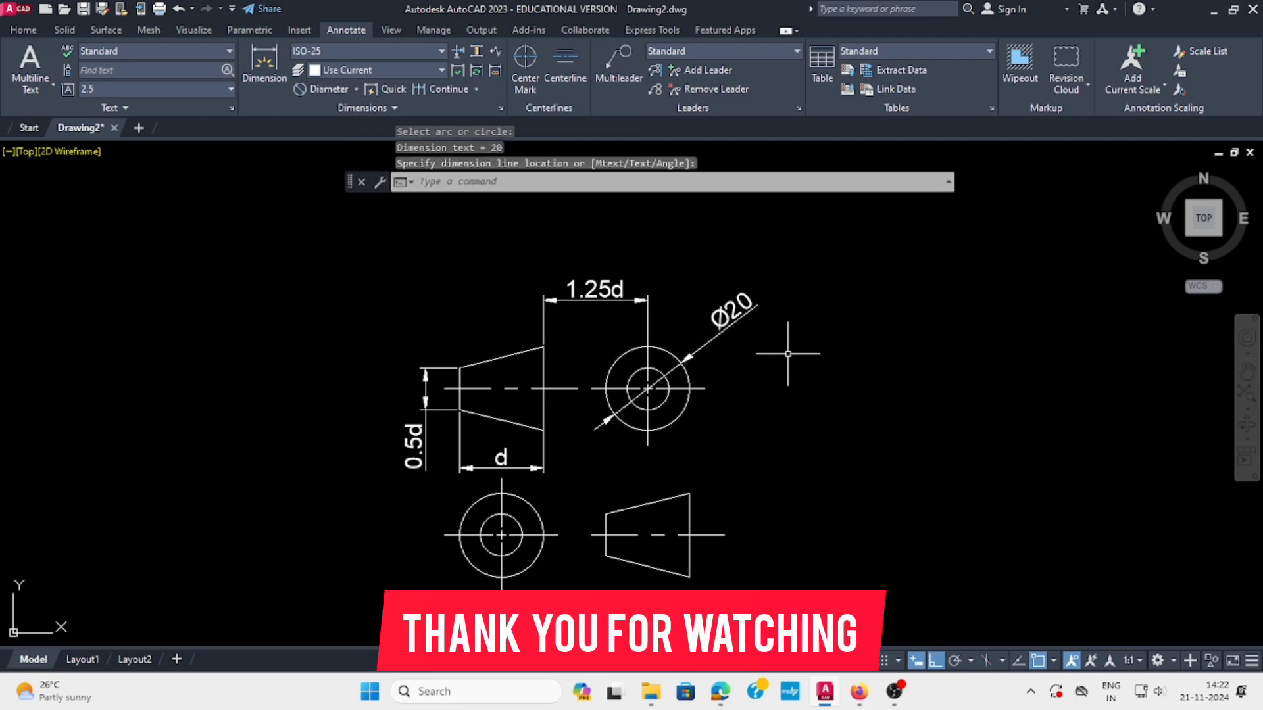